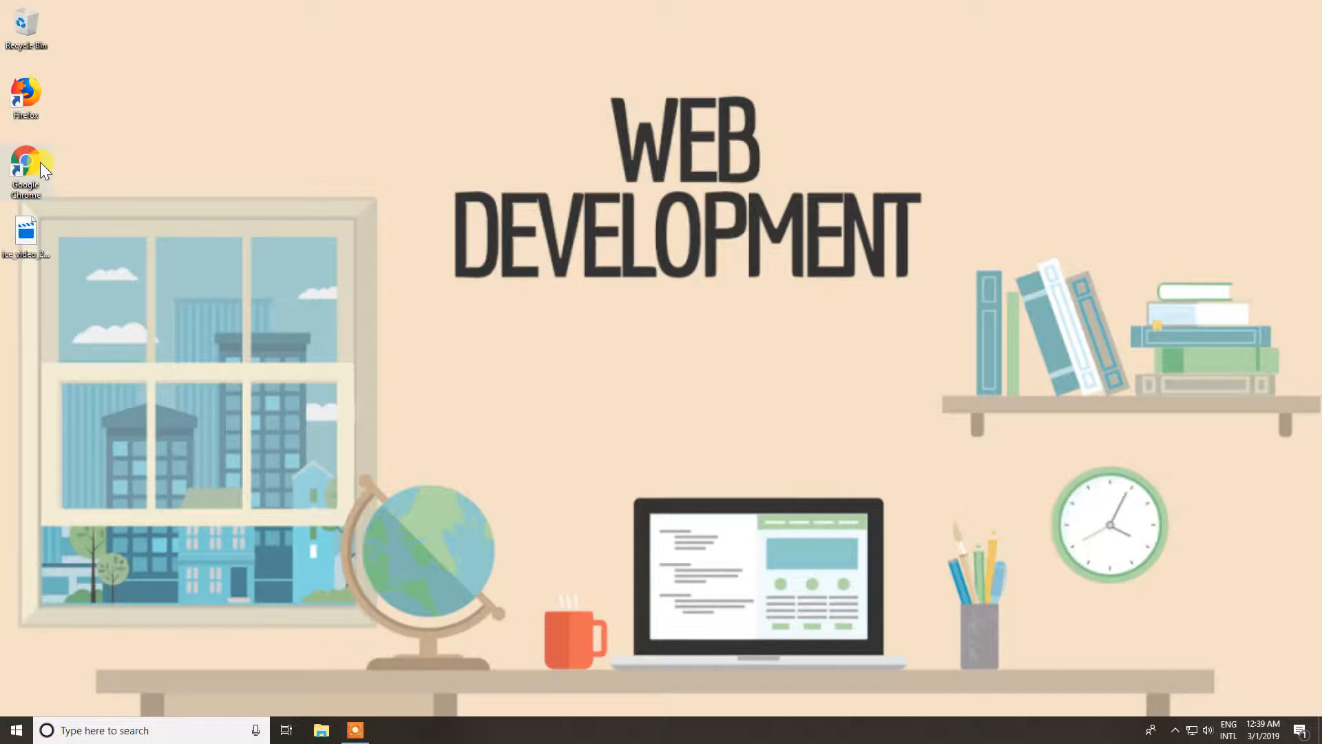
# Step: Open Google Chrome in a maximized window without the default-browser notice and go to apachefriends.org
pyautogui.doubleClick(40, 163)
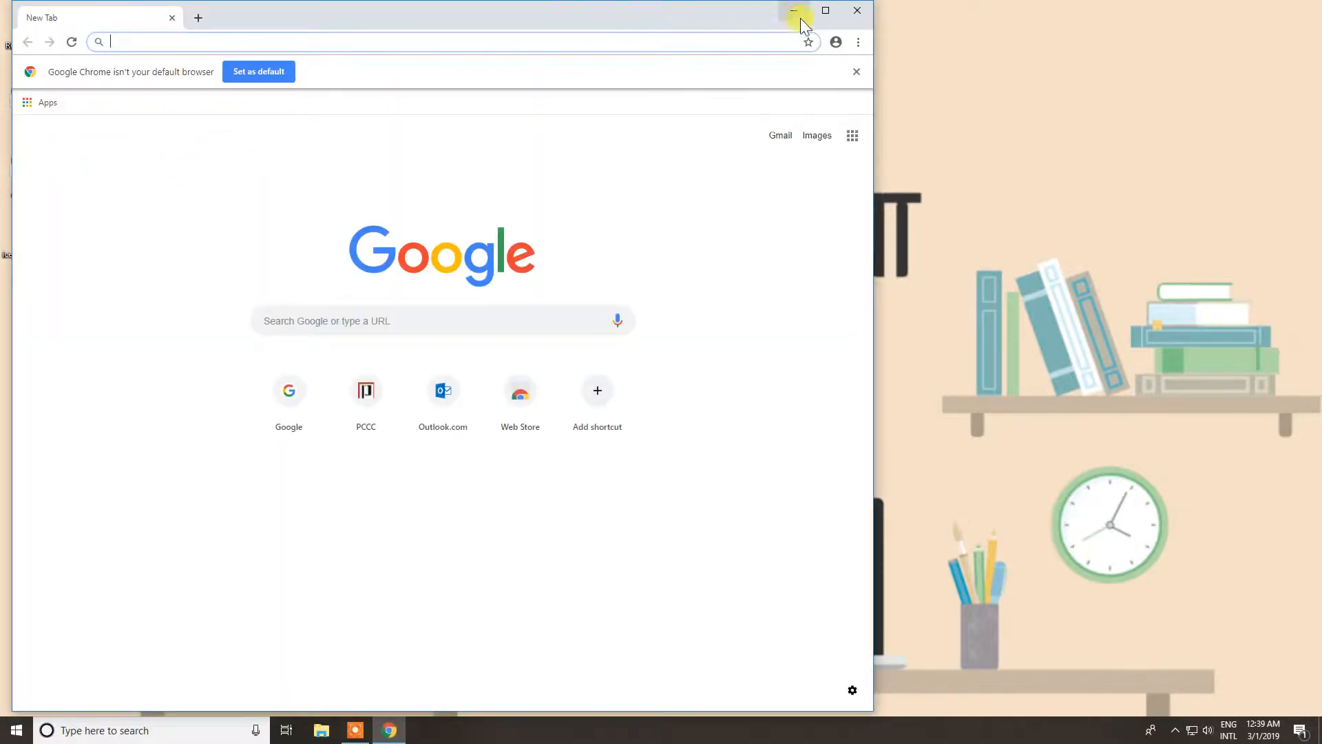
pyautogui.click(856, 71)
pyautogui.click(829, 14)
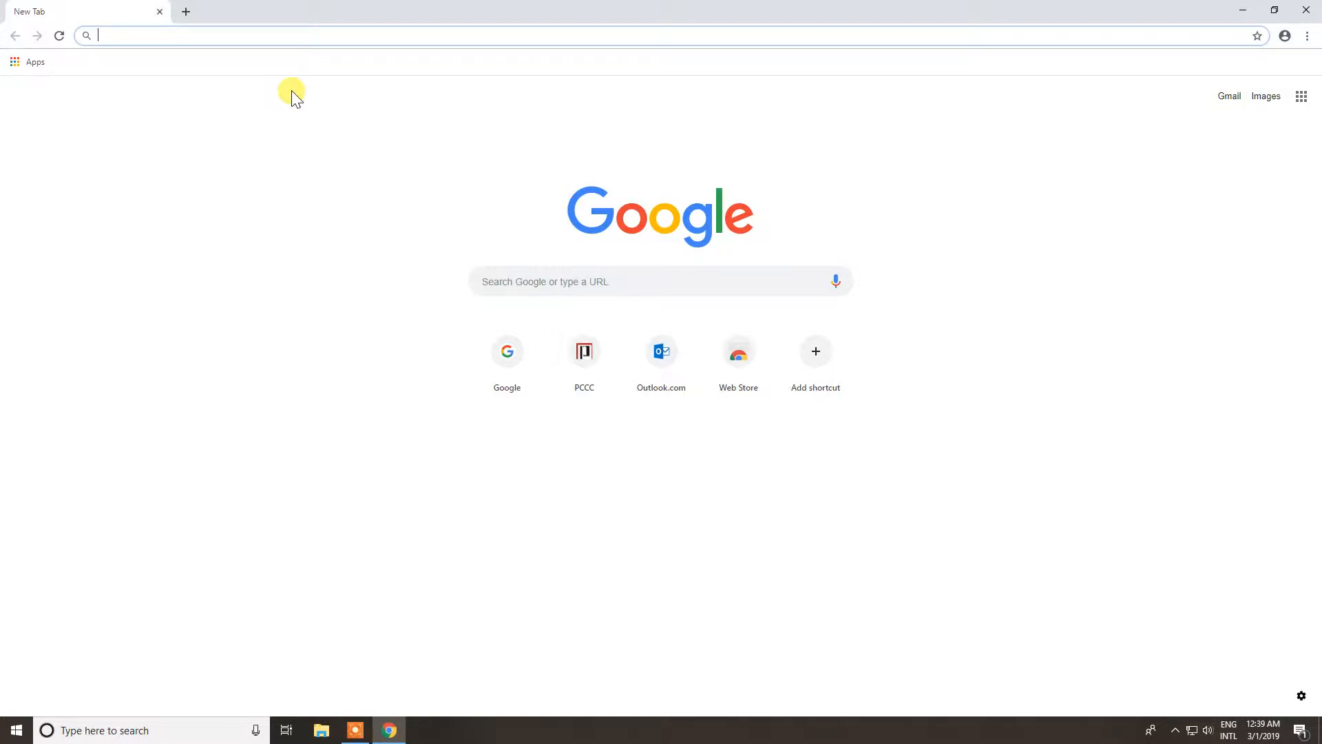
pyautogui.write('apachefriends.')
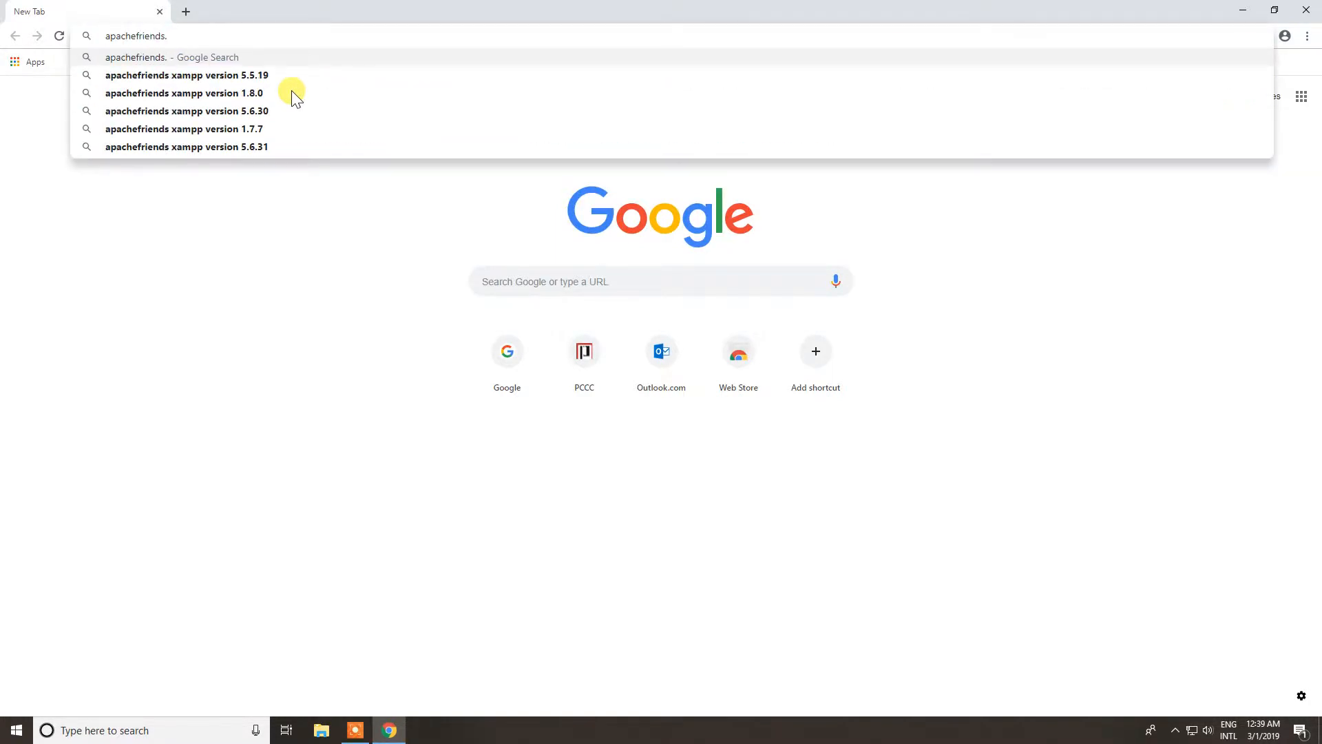
pyautogui.write('org')
pyautogui.press('Return')
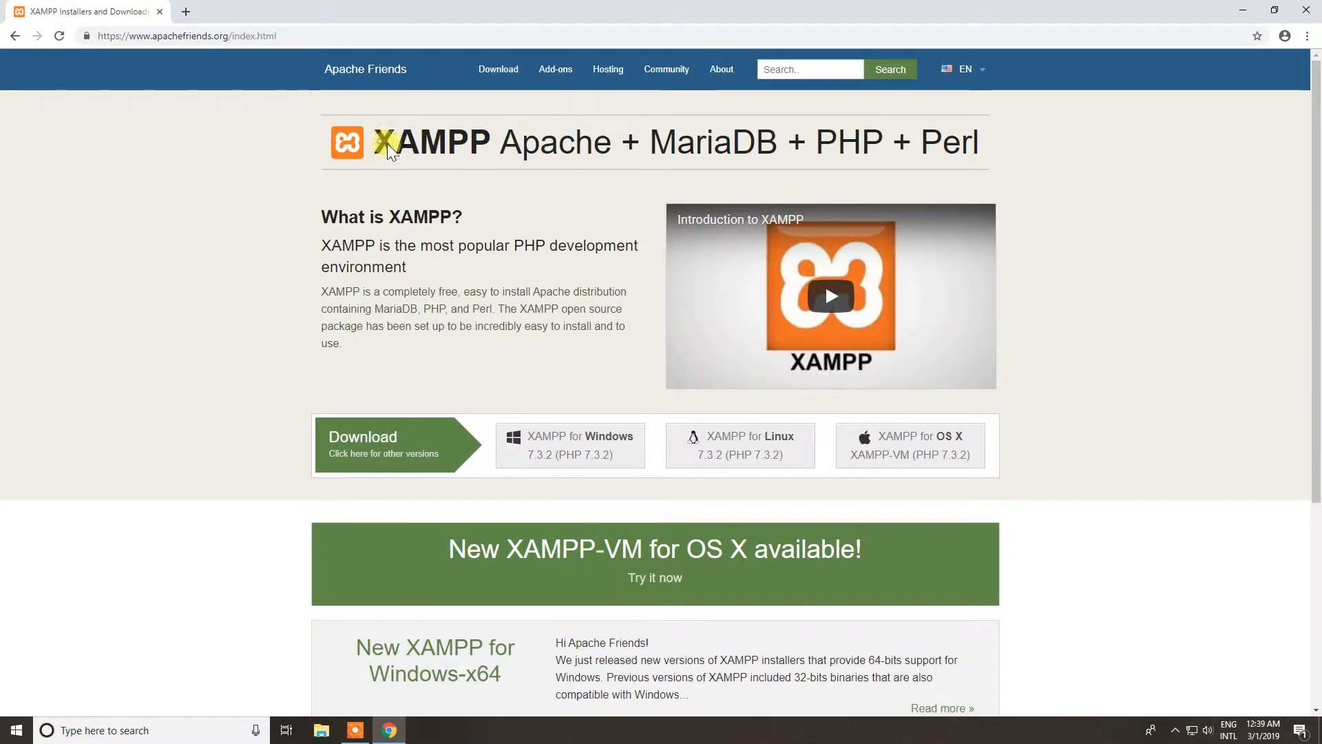
# Step: Download the XAMPP for Windows 7.3.2 installer from the Apache Friends home page
pyautogui.moveTo(387, 150); pyautogui.dragTo(491, 156)
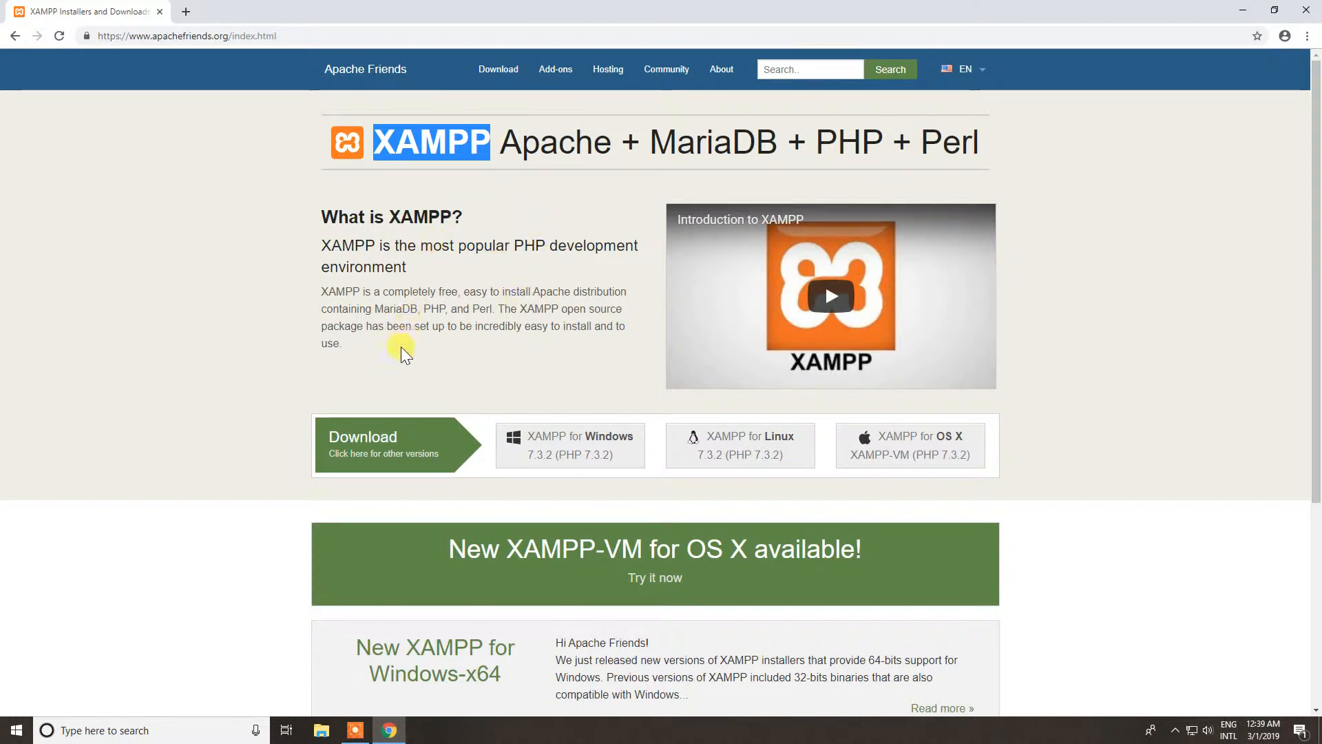
pyautogui.scroll(-2, 420, 334)
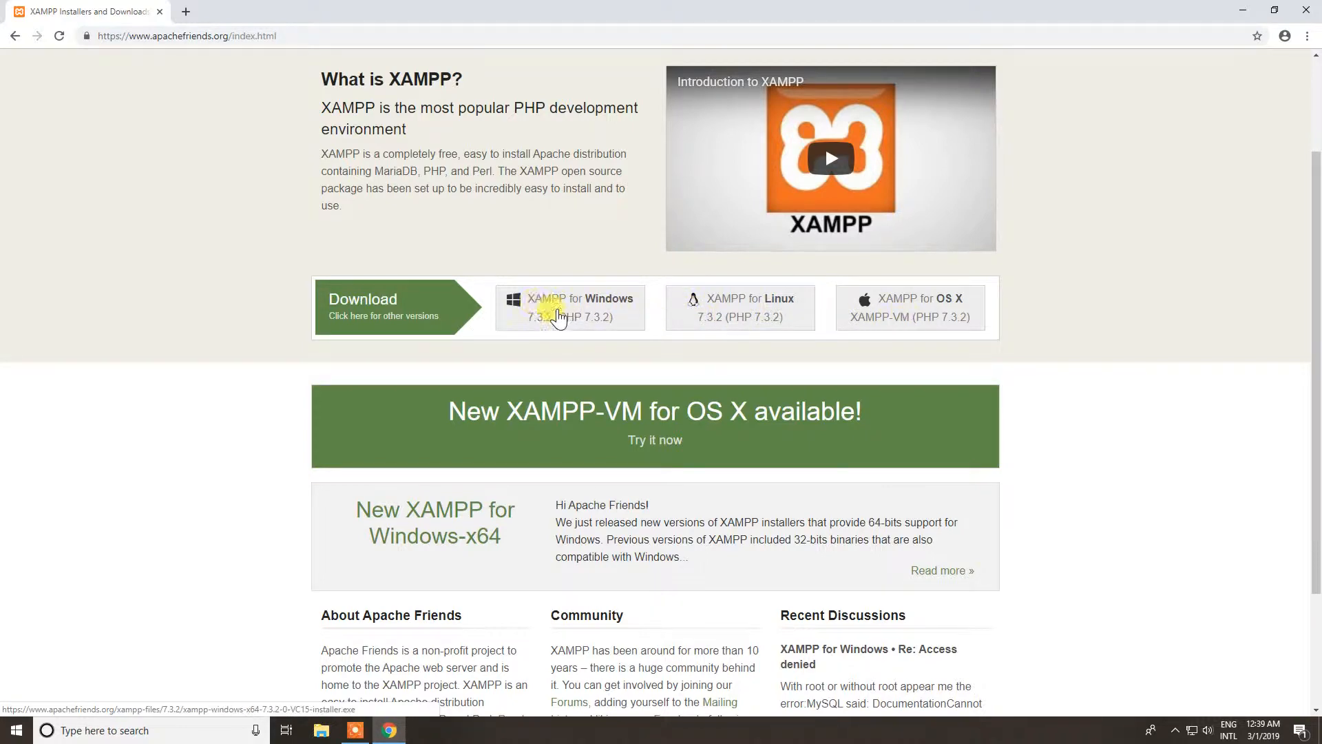
pyautogui.click(559, 311)
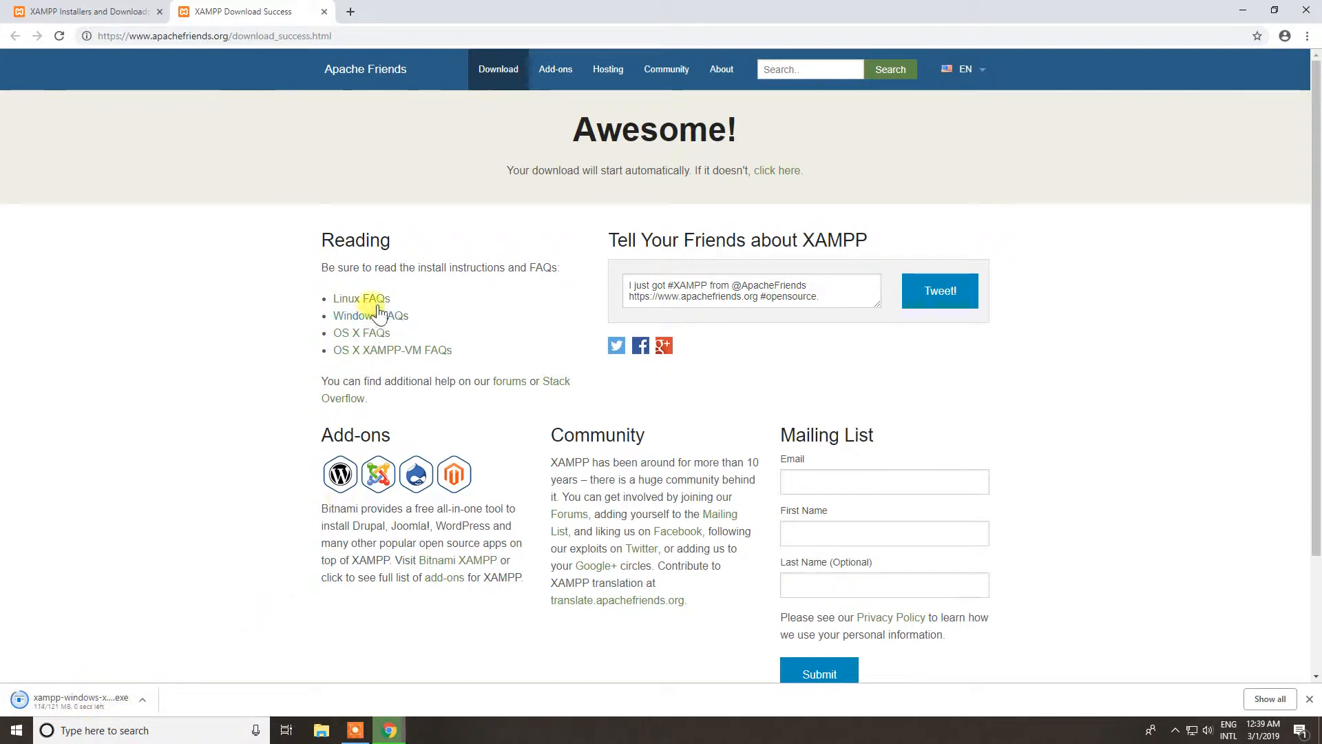
pyautogui.scroll(-1, 378, 334)
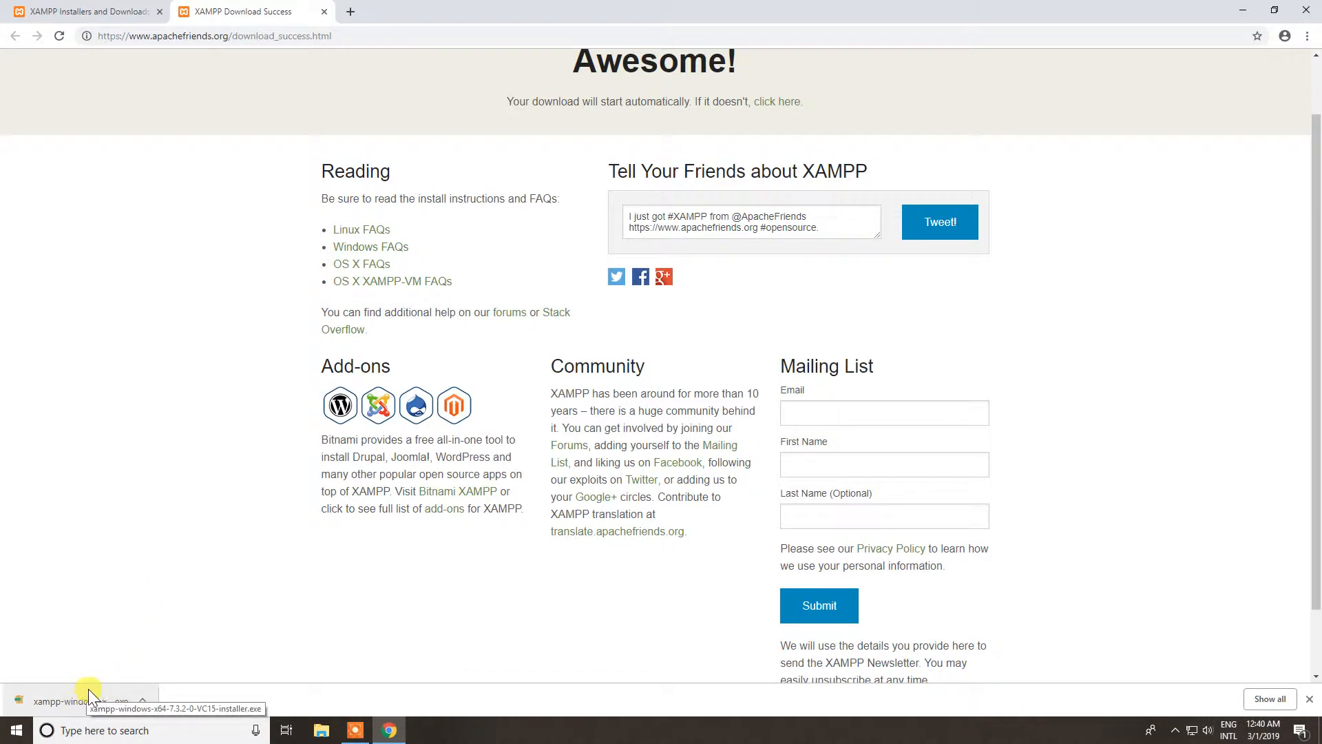
# Step: Run the downloaded XAMPP installer, minimize the browser and accept the User Account Control warning
pyautogui.click(66, 702)
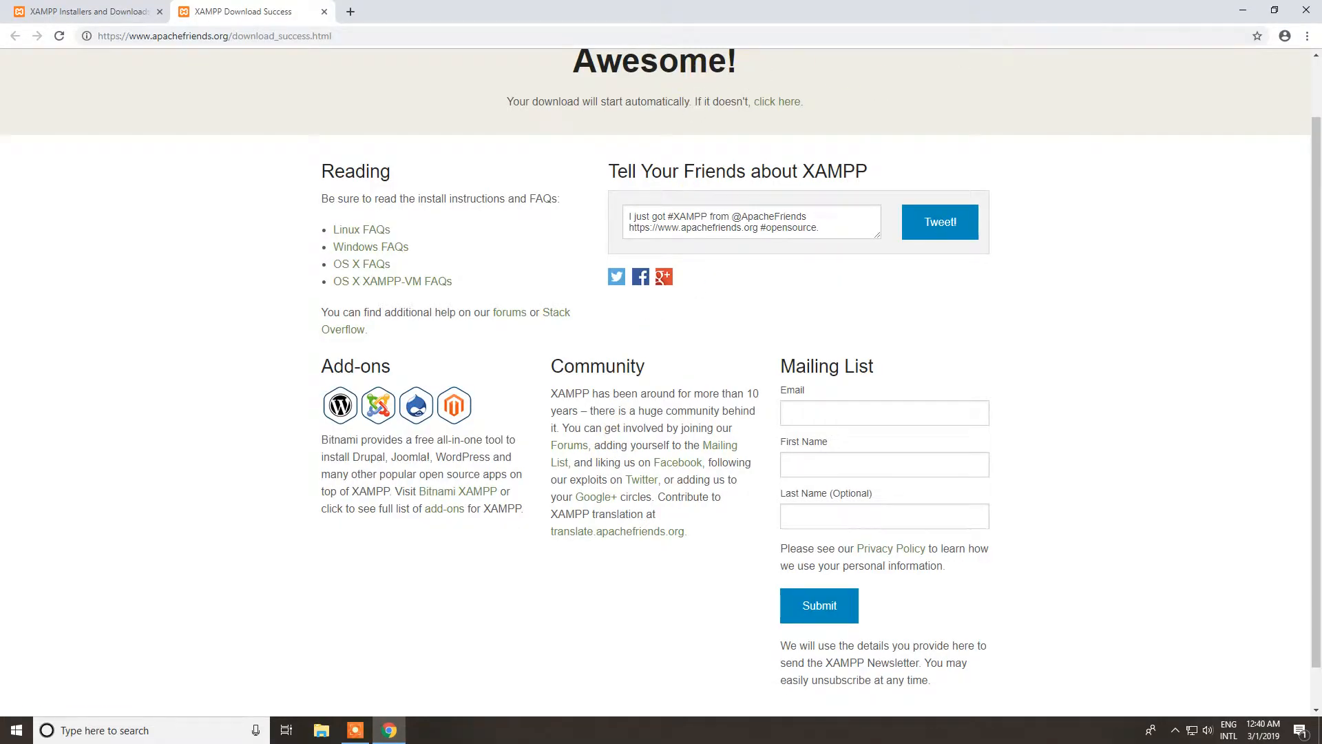
pyautogui.click(1243, 9)
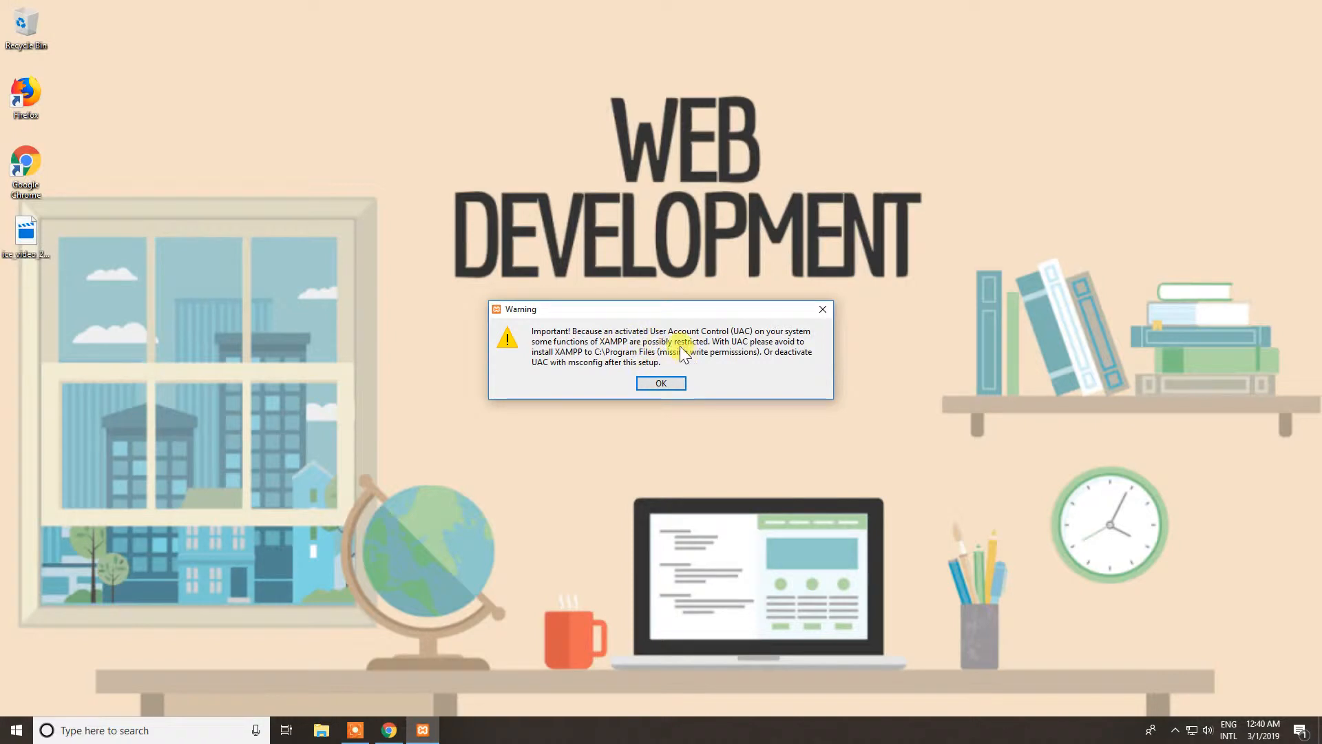
pyautogui.moveTo(694, 307); pyautogui.dragTo(660, 294)
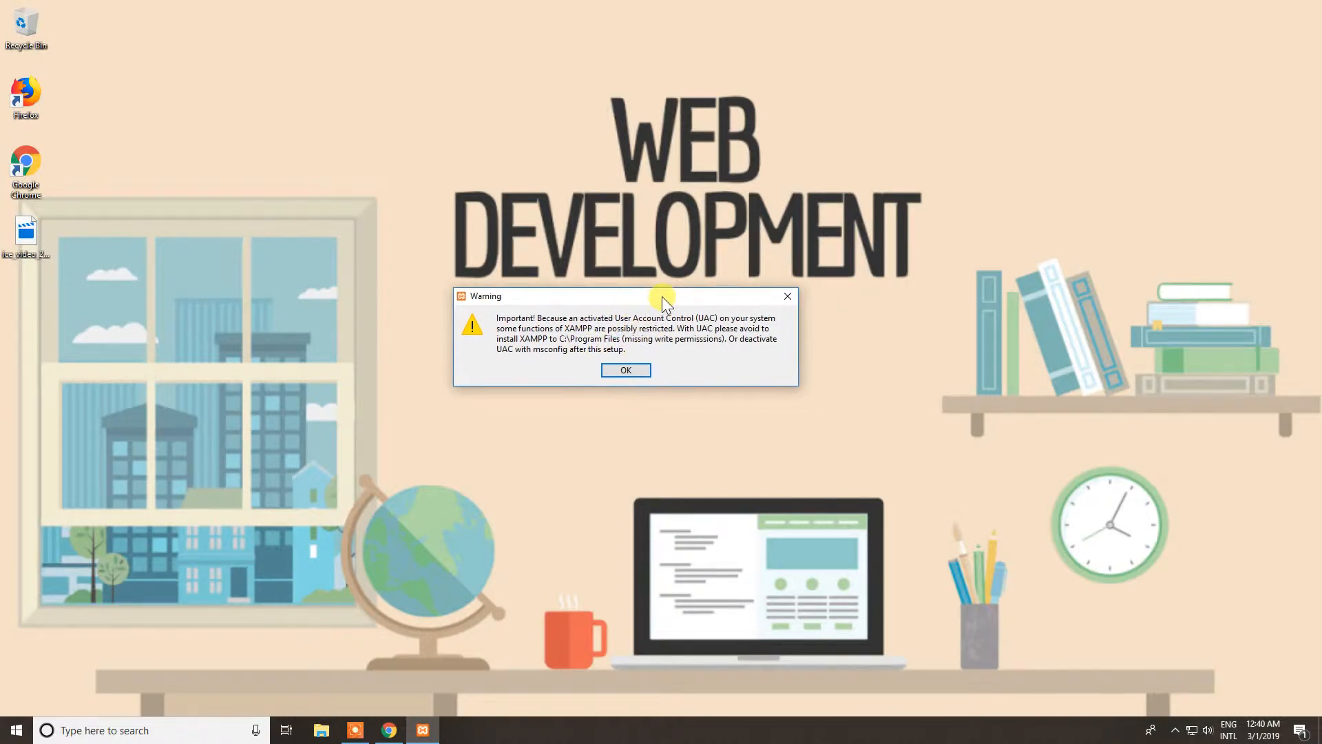
pyautogui.click(628, 373)
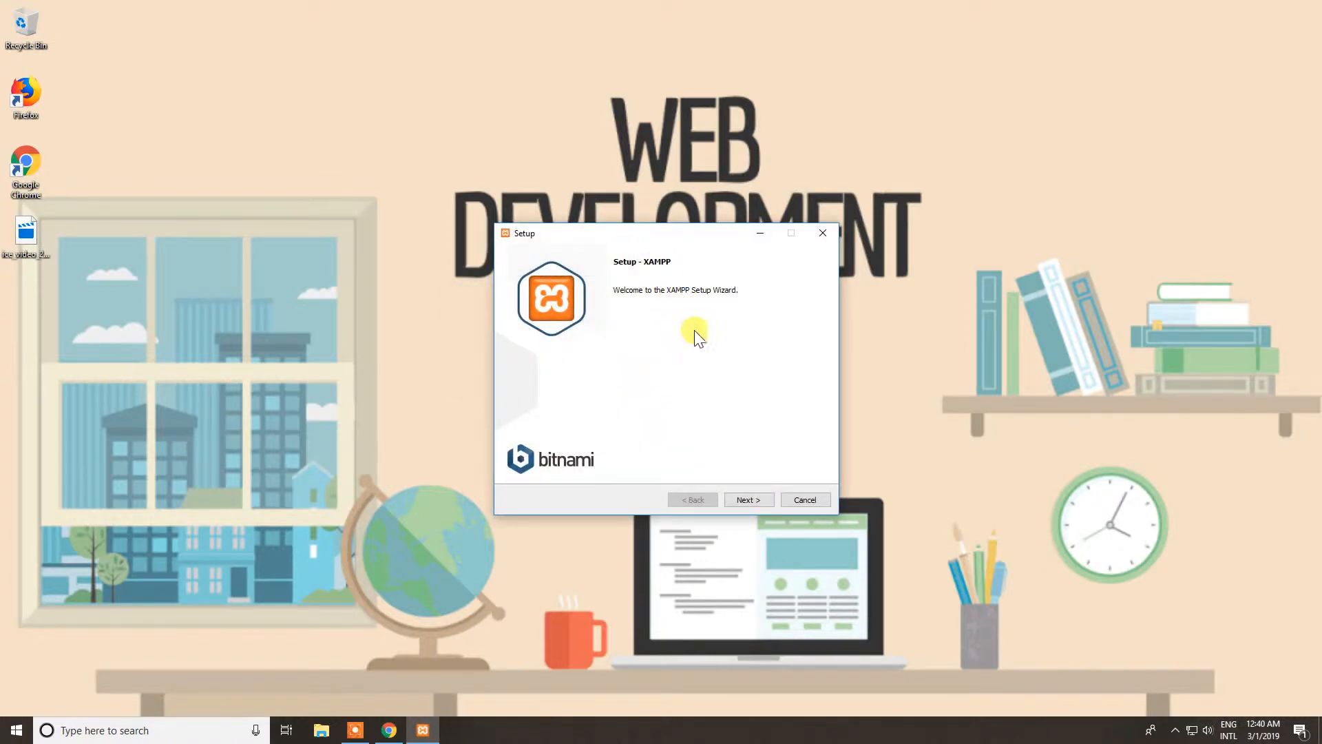
# Step: Start the XAMPP installation with all components selected, C:\xampp as the folder and the Bitnami information option unticked
pyautogui.click(746, 498)
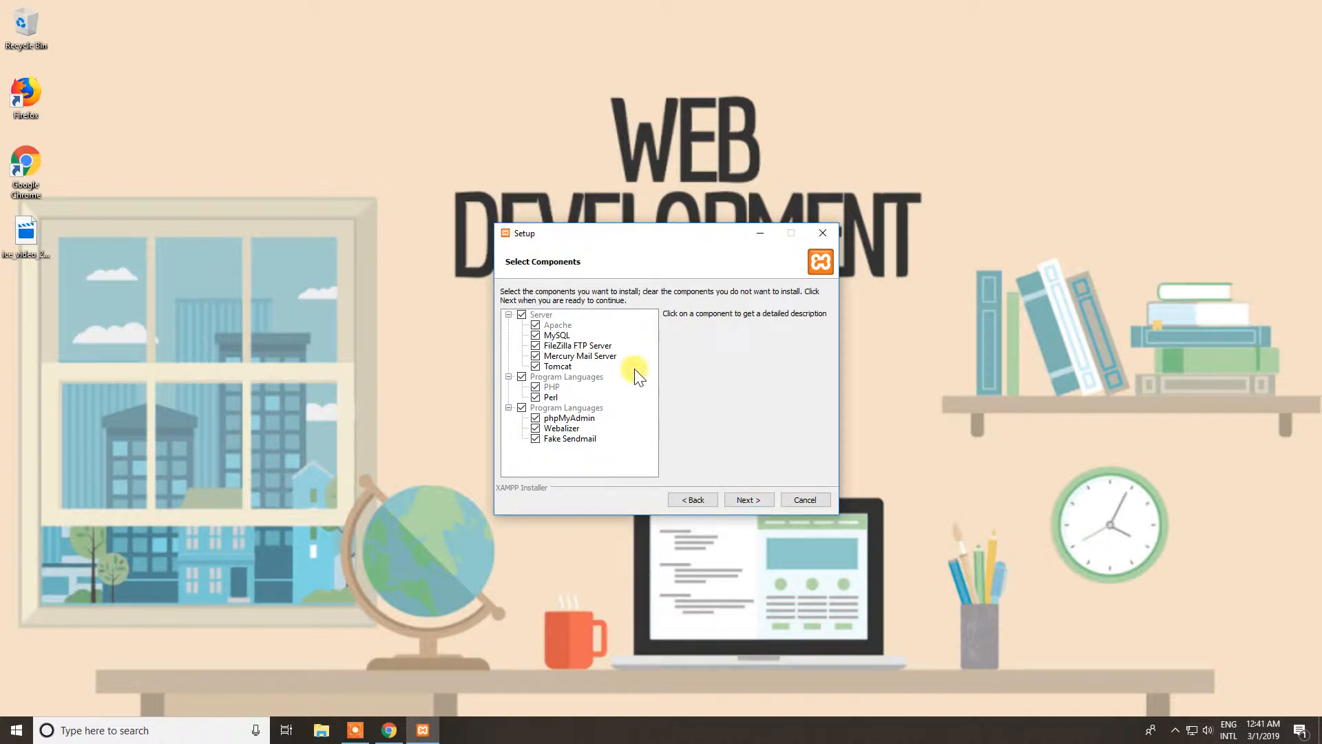
pyautogui.click(750, 500)
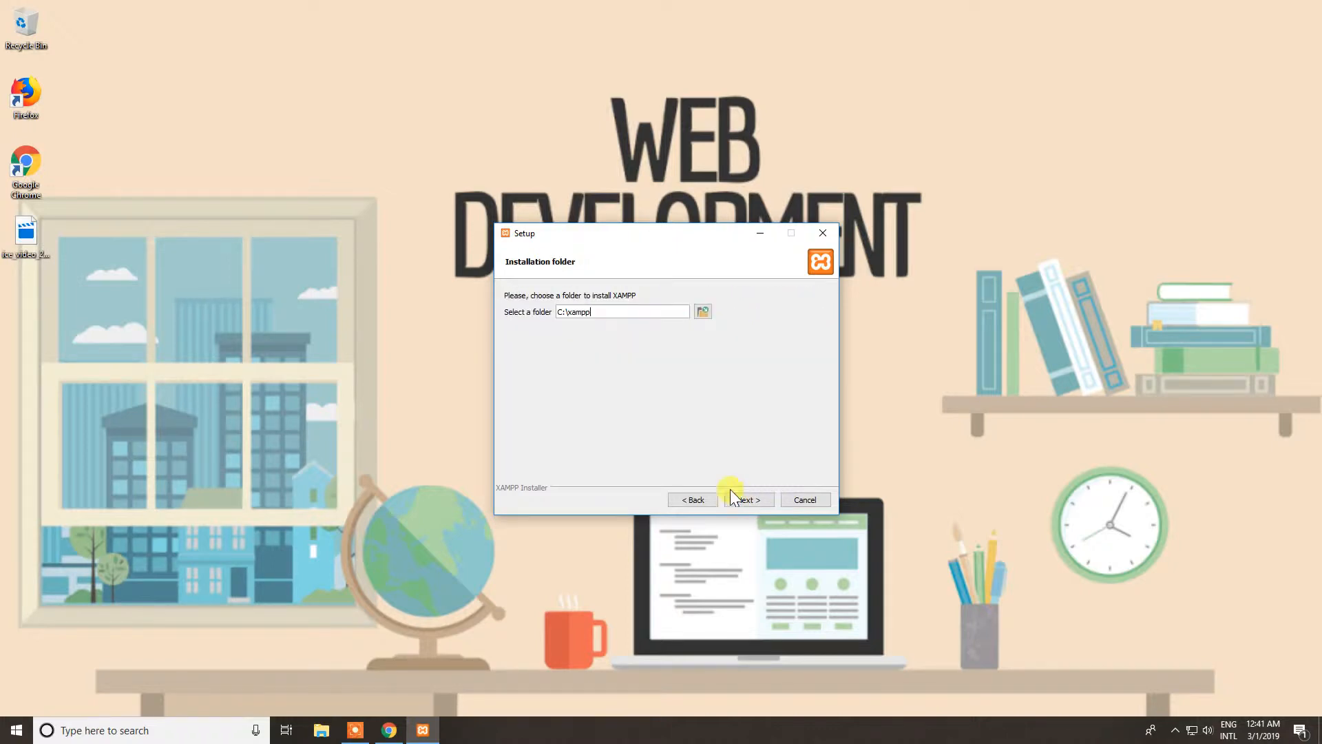
pyautogui.moveTo(555, 313); pyautogui.dragTo(634, 313)
pyautogui.click(565, 314)
pyautogui.click(634, 312)
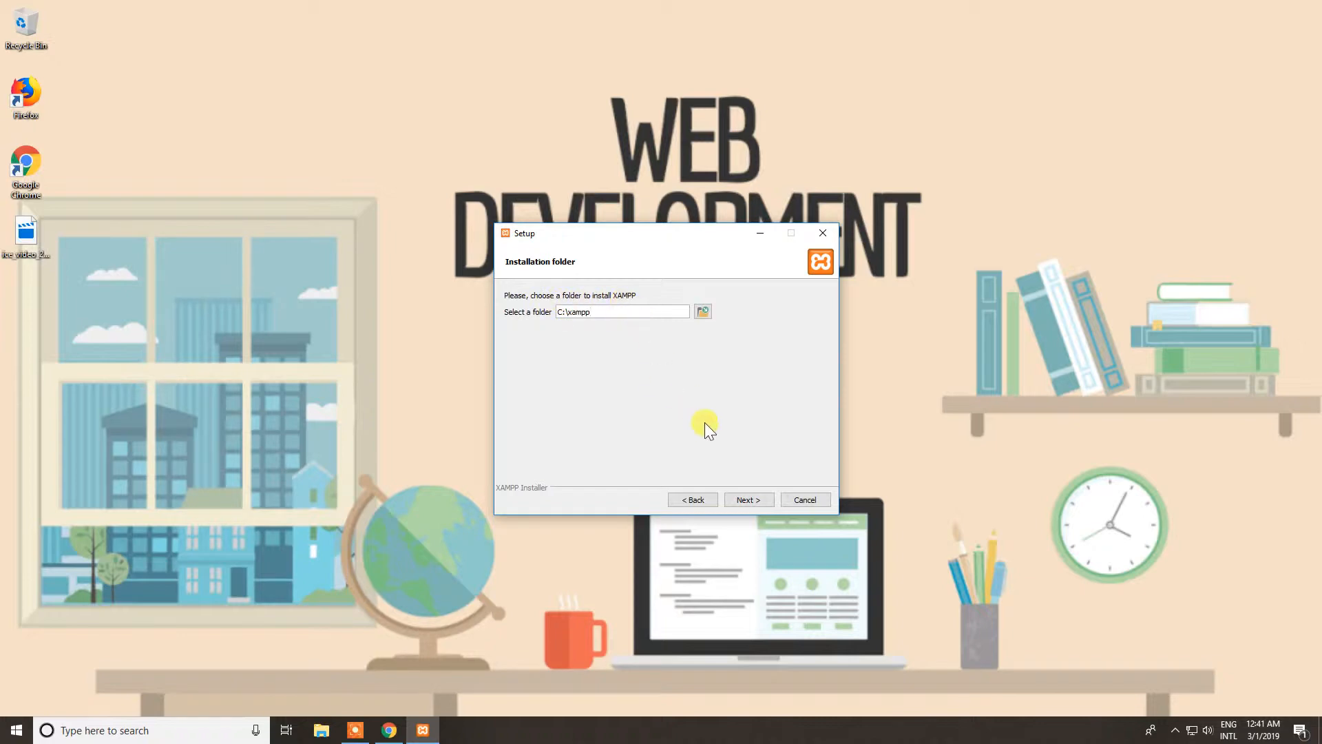
pyautogui.click(755, 499)
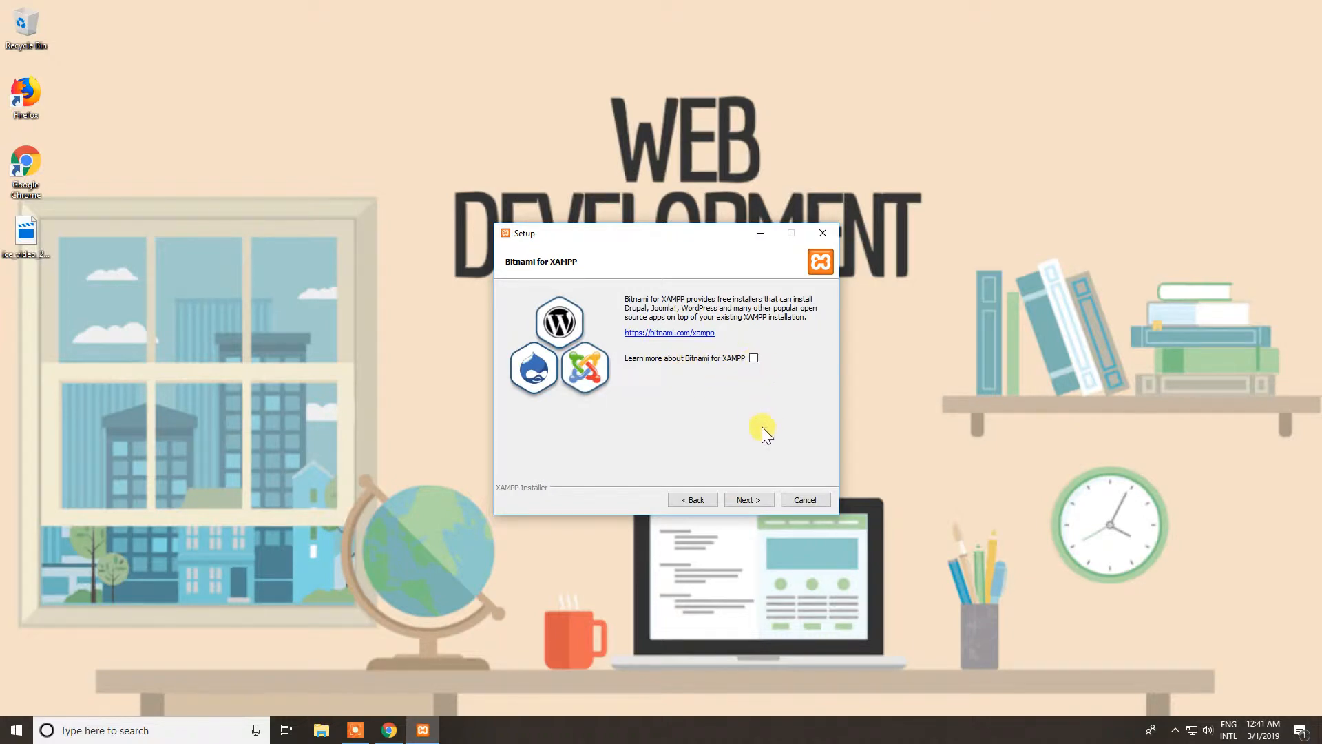
pyautogui.click(753, 500)
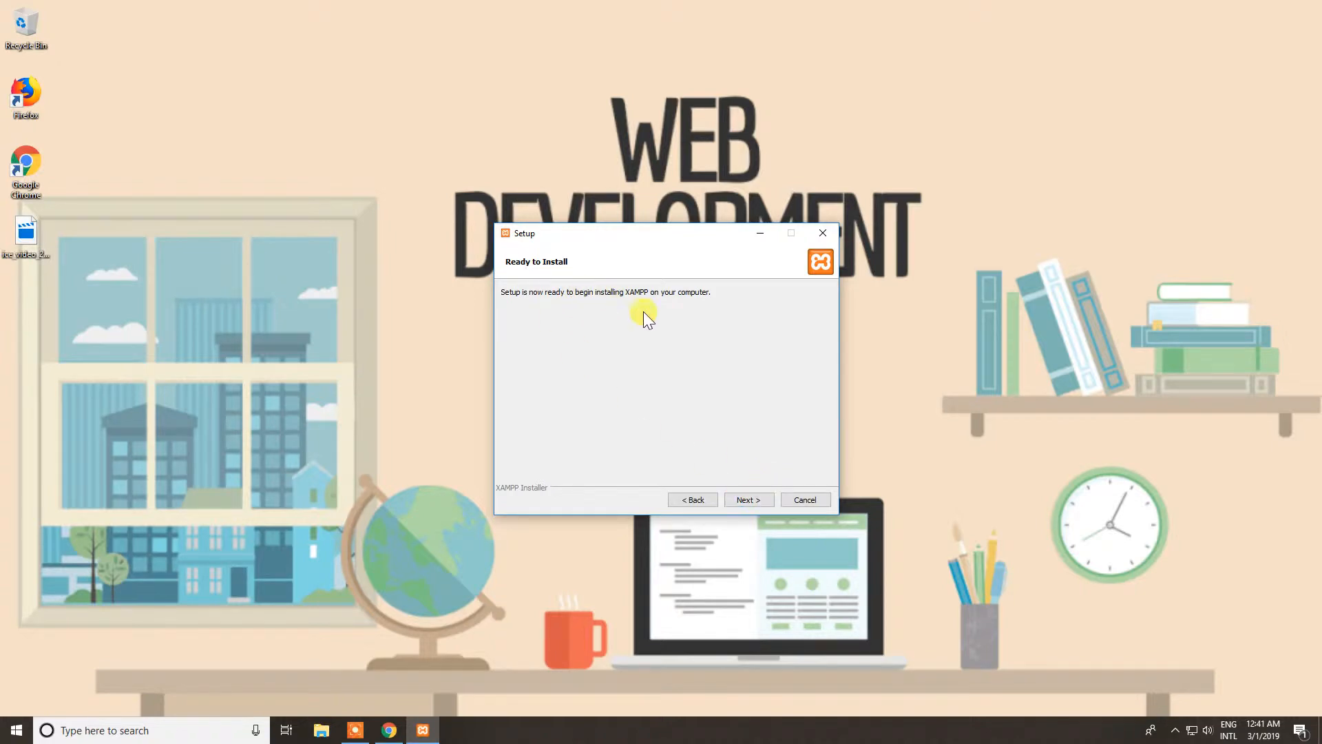
pyautogui.click(762, 500)
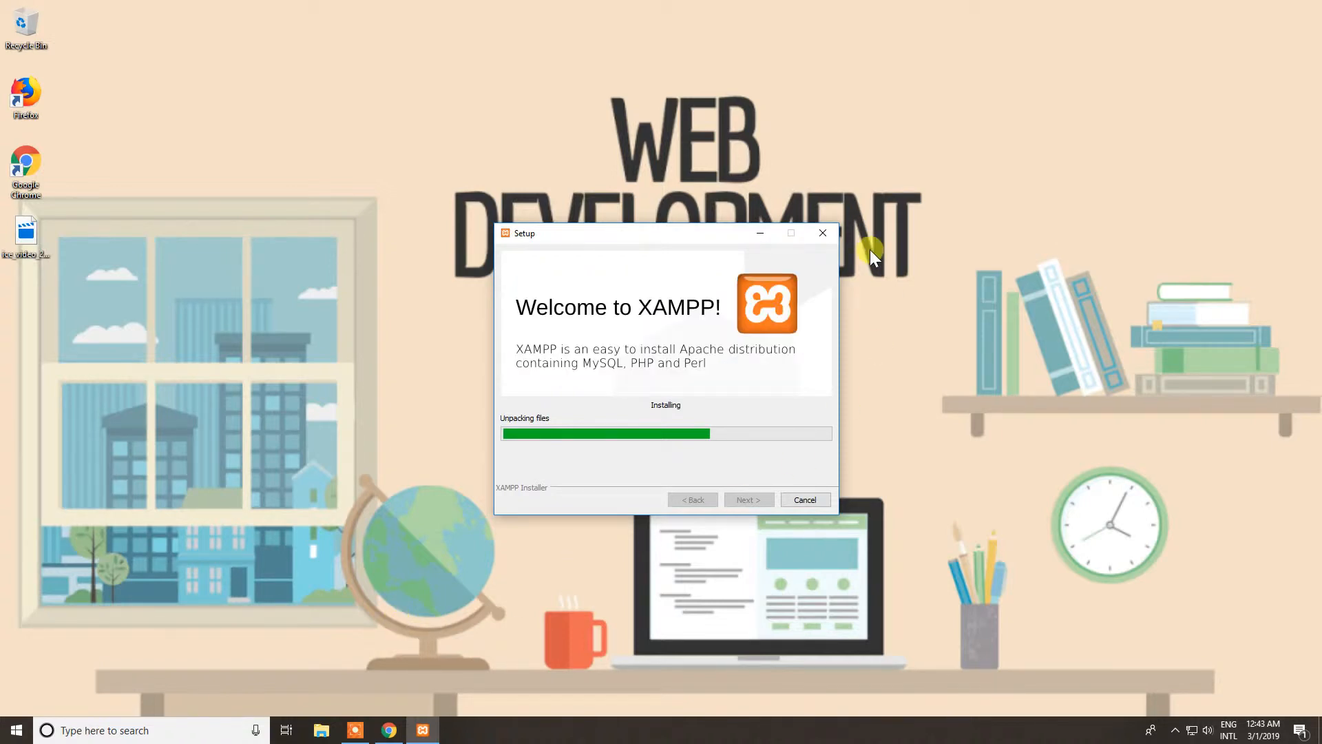
# Step: Allow Apache HTTP Server through the firewall on private networks and finish the setup with the Control Panel set to start
pyautogui.moveTo(692, 227); pyautogui.dragTo(854, 96)
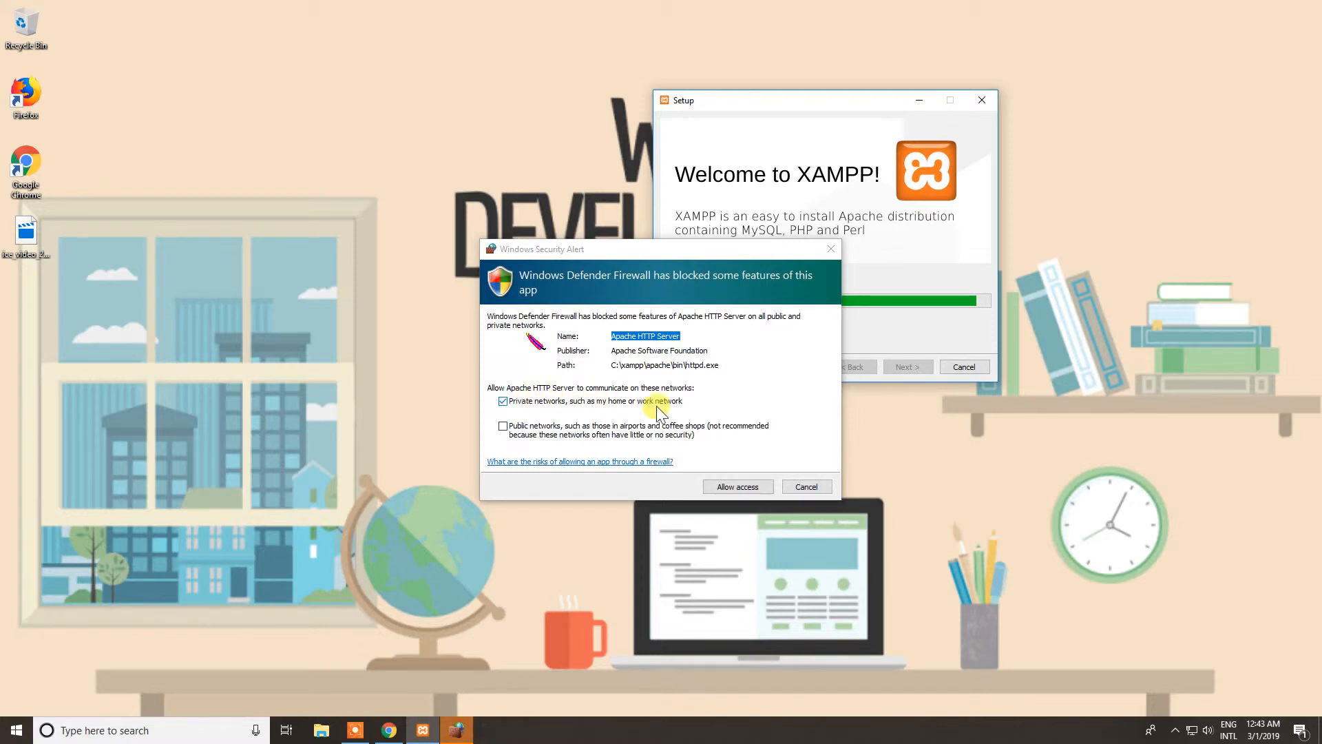
pyautogui.click(724, 489)
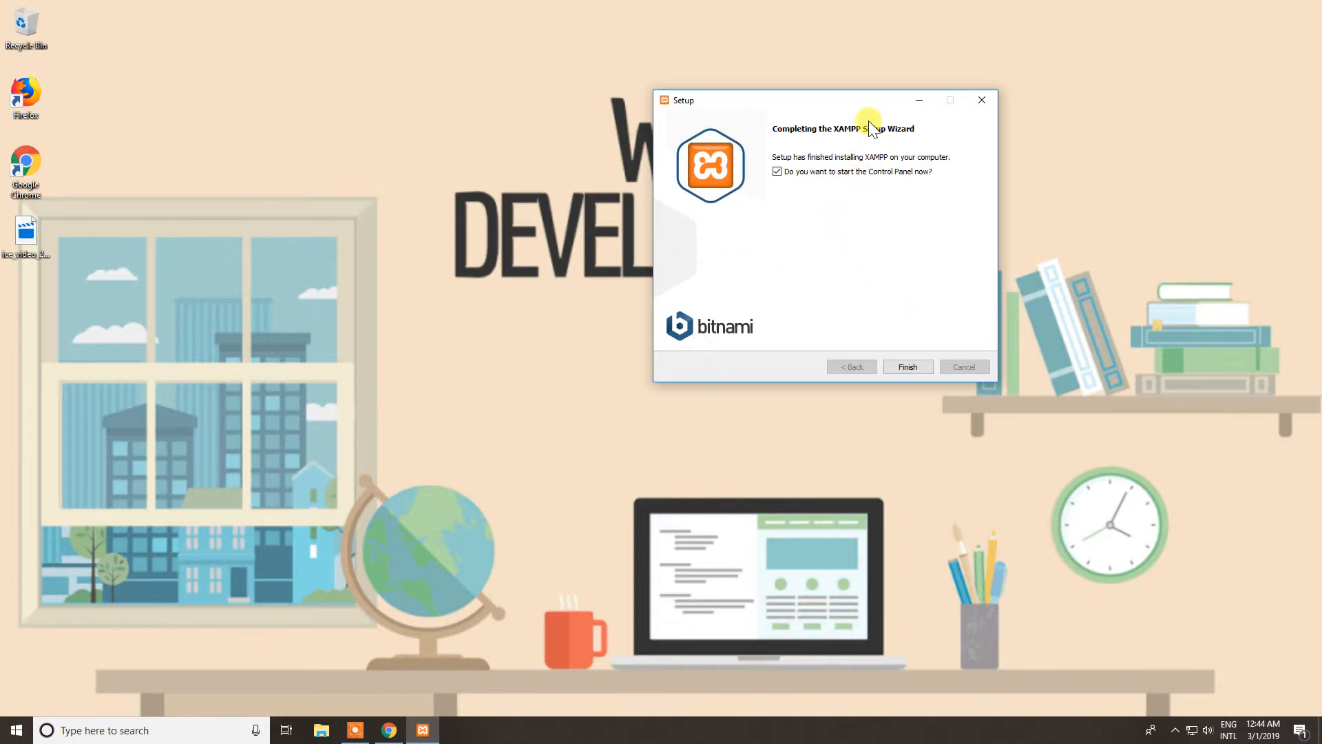
pyautogui.click(777, 172)
pyautogui.click(785, 171)
pyautogui.click(909, 367)
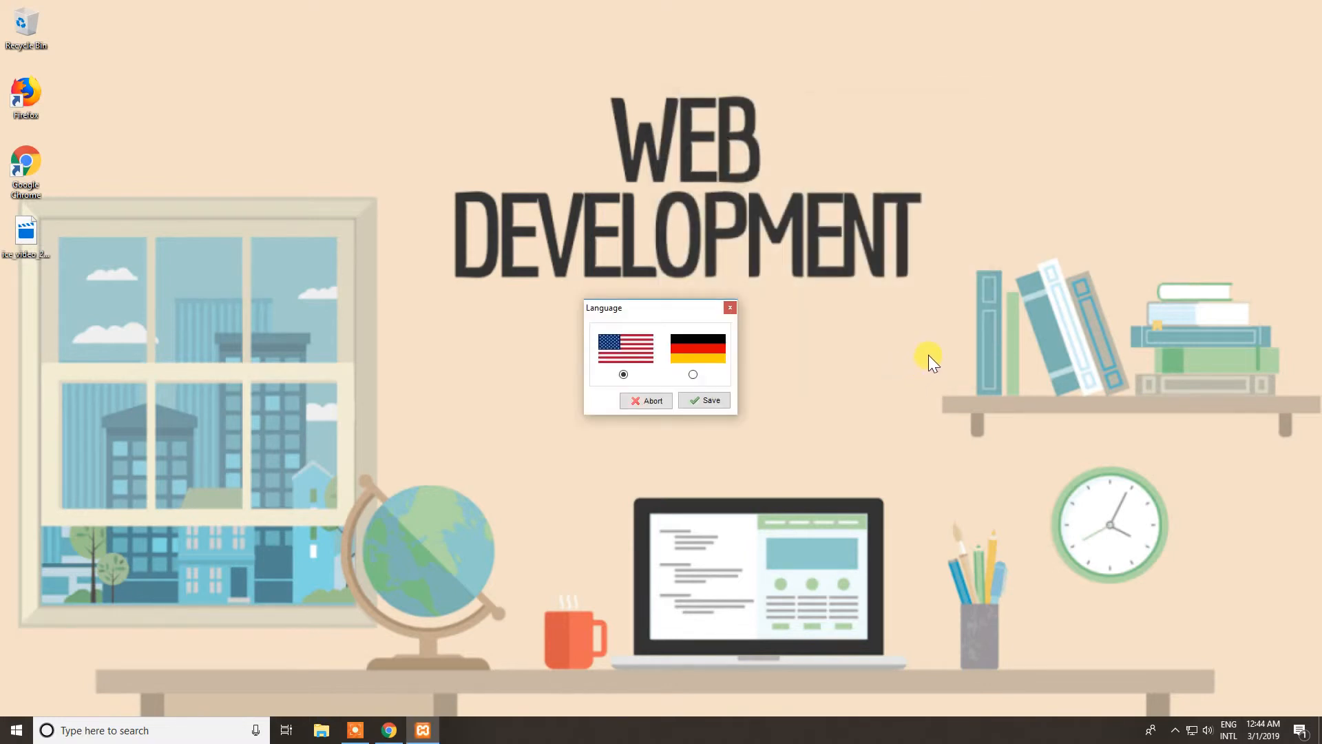
# Step: Save English (US flag) as the Control Panel language and move the XAMPP Control Panel window away from the screen corner
pyautogui.moveTo(693, 304); pyautogui.dragTo(595, 286)
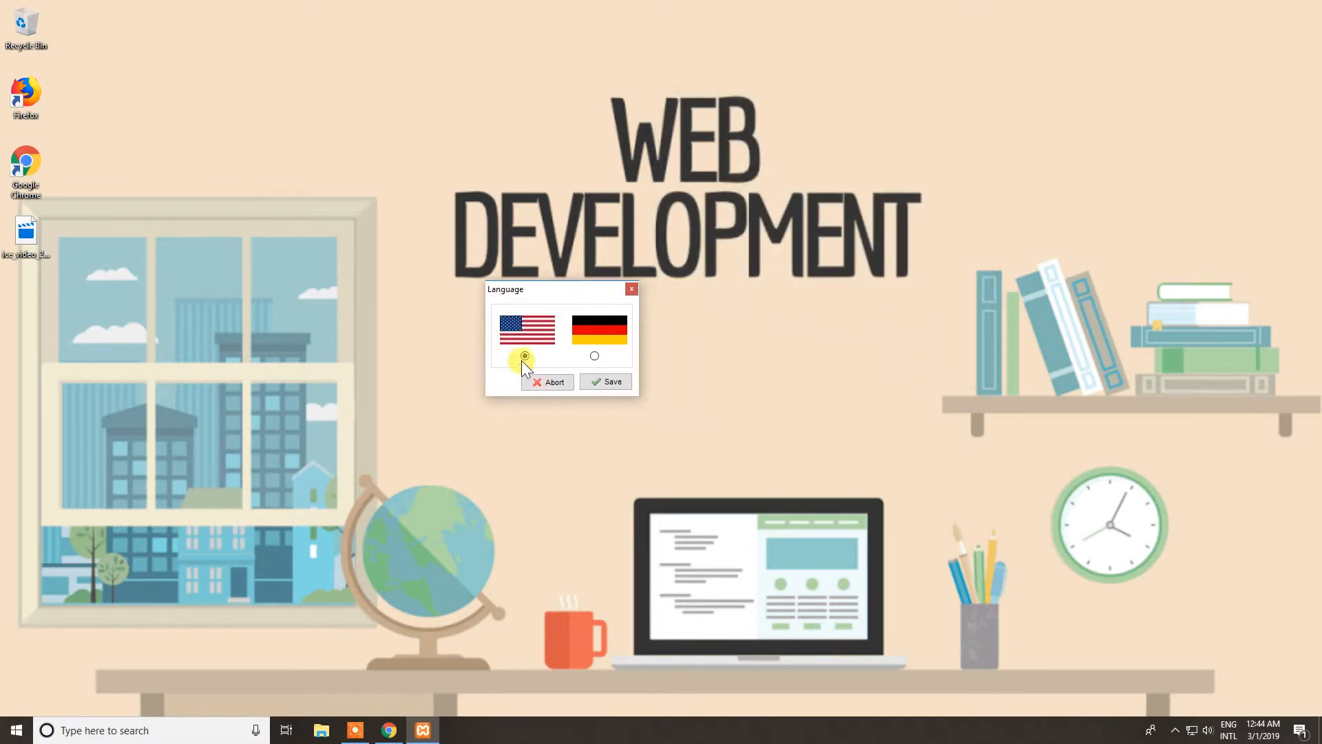
pyautogui.click(605, 383)
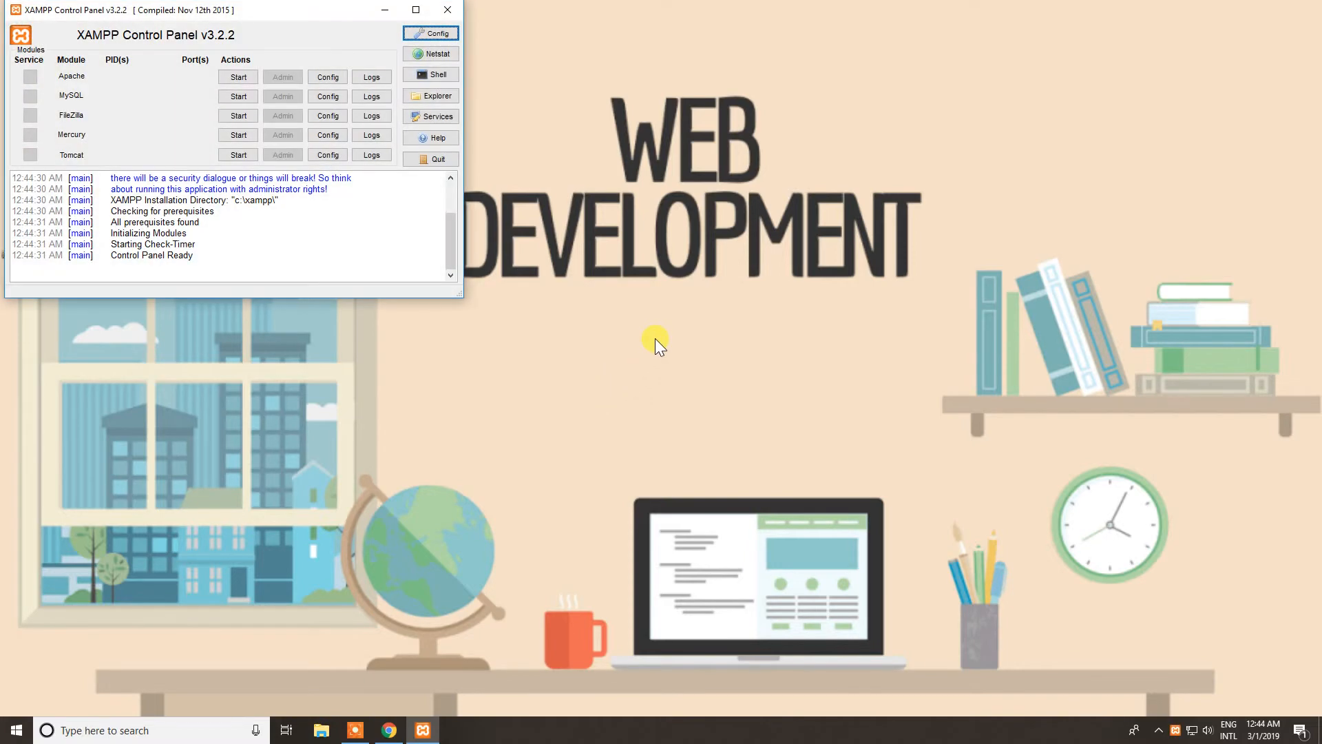
pyautogui.moveTo(267, 19); pyautogui.dragTo(539, 98)
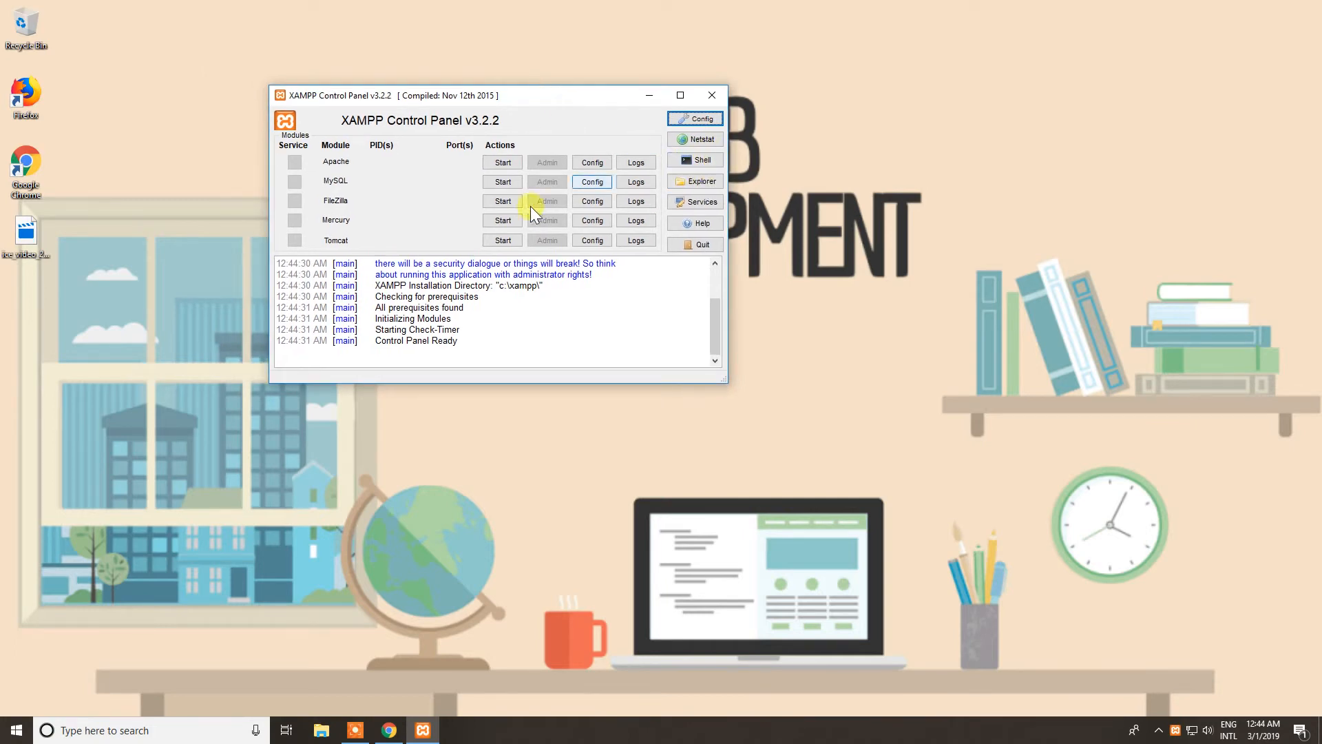
# Step: Search Windows for the XAMPP Control Panel and open the file location of its shortcut
pyautogui.click(78, 724)
pyautogui.write('xa')
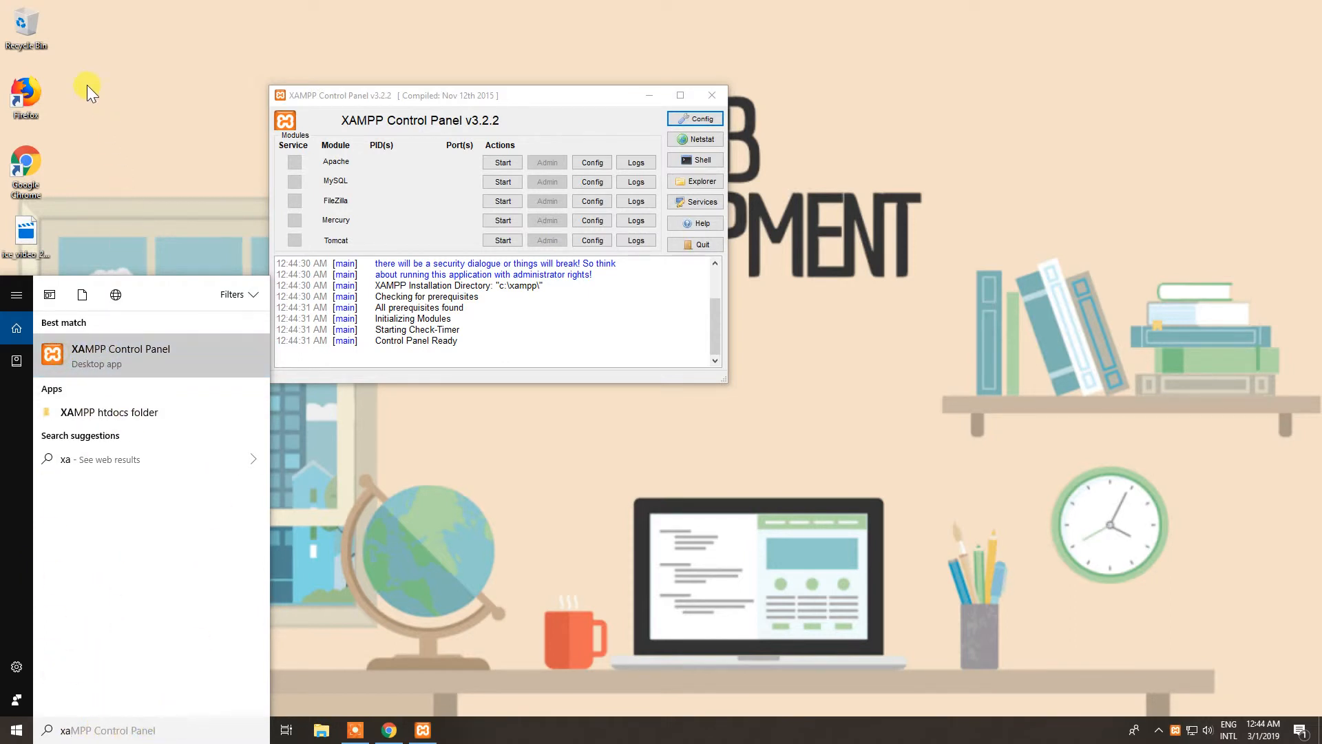
pyautogui.rightClick(115, 357)
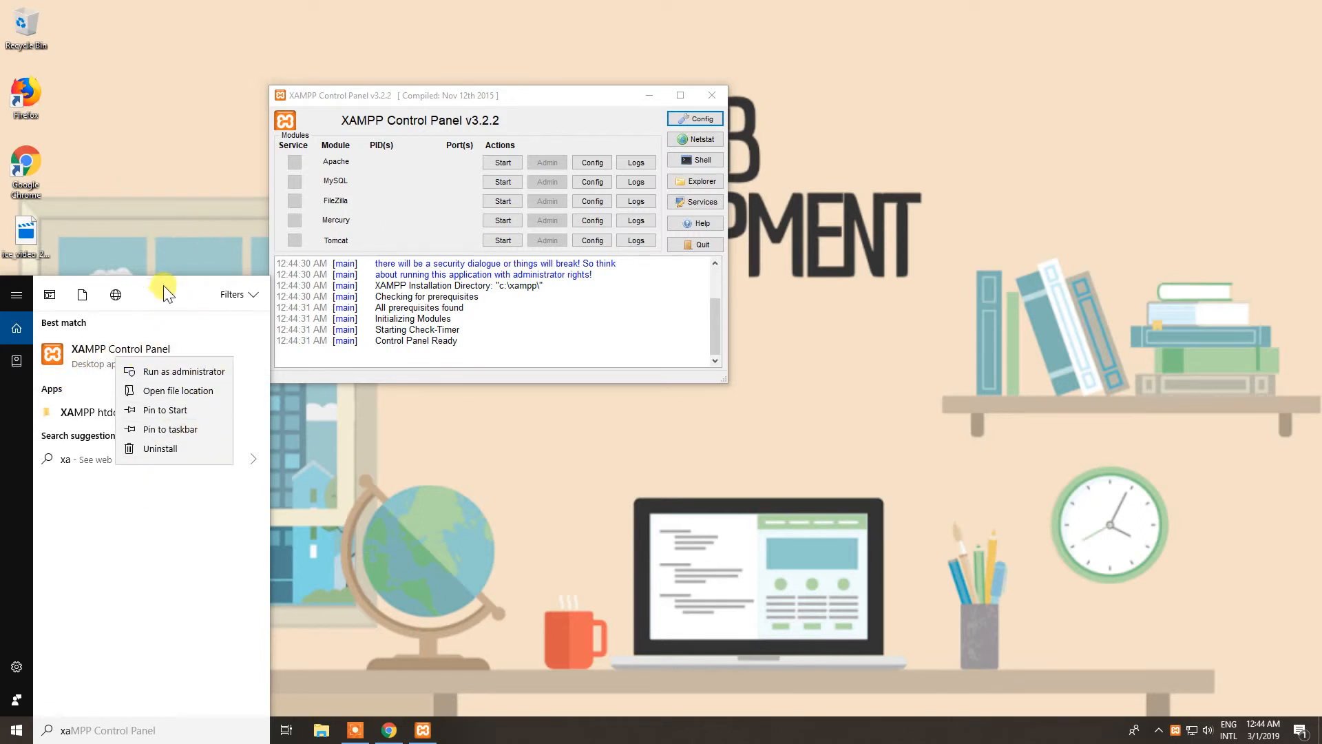
pyautogui.rightClick(105, 358)
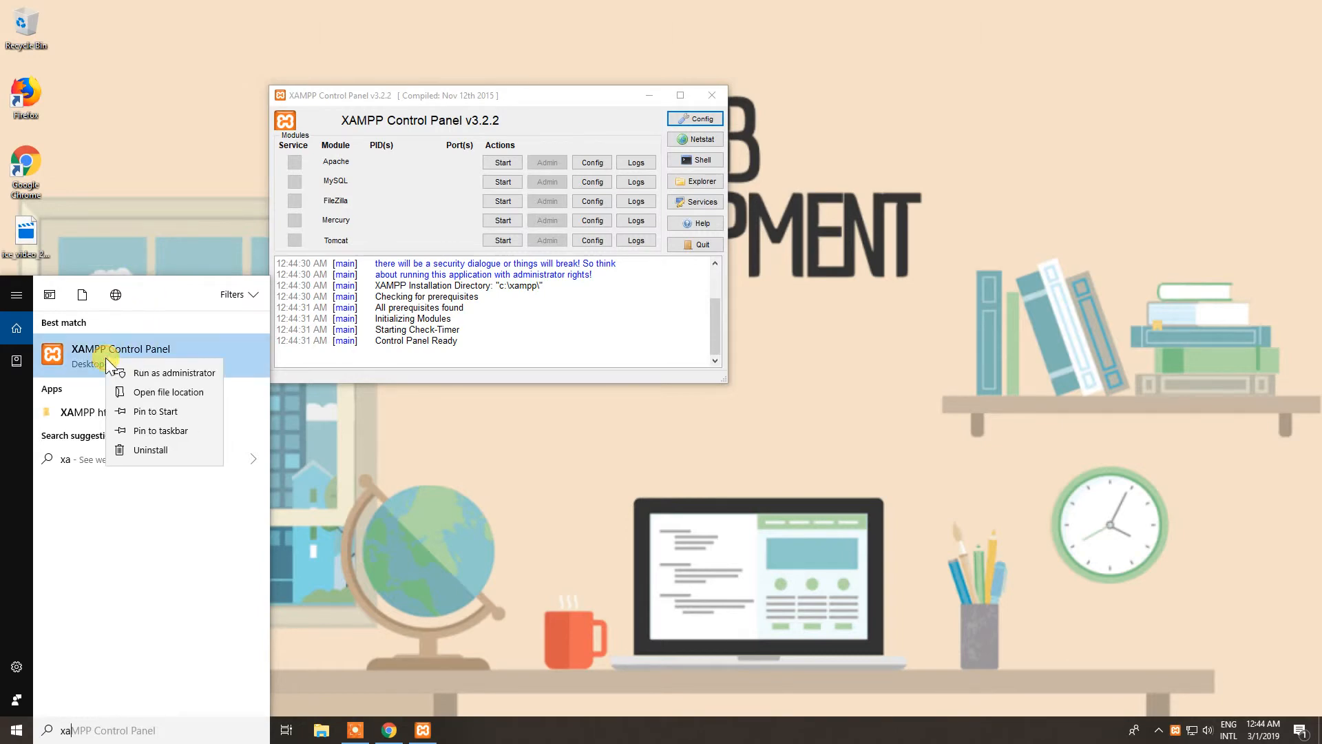
pyautogui.click(185, 394)
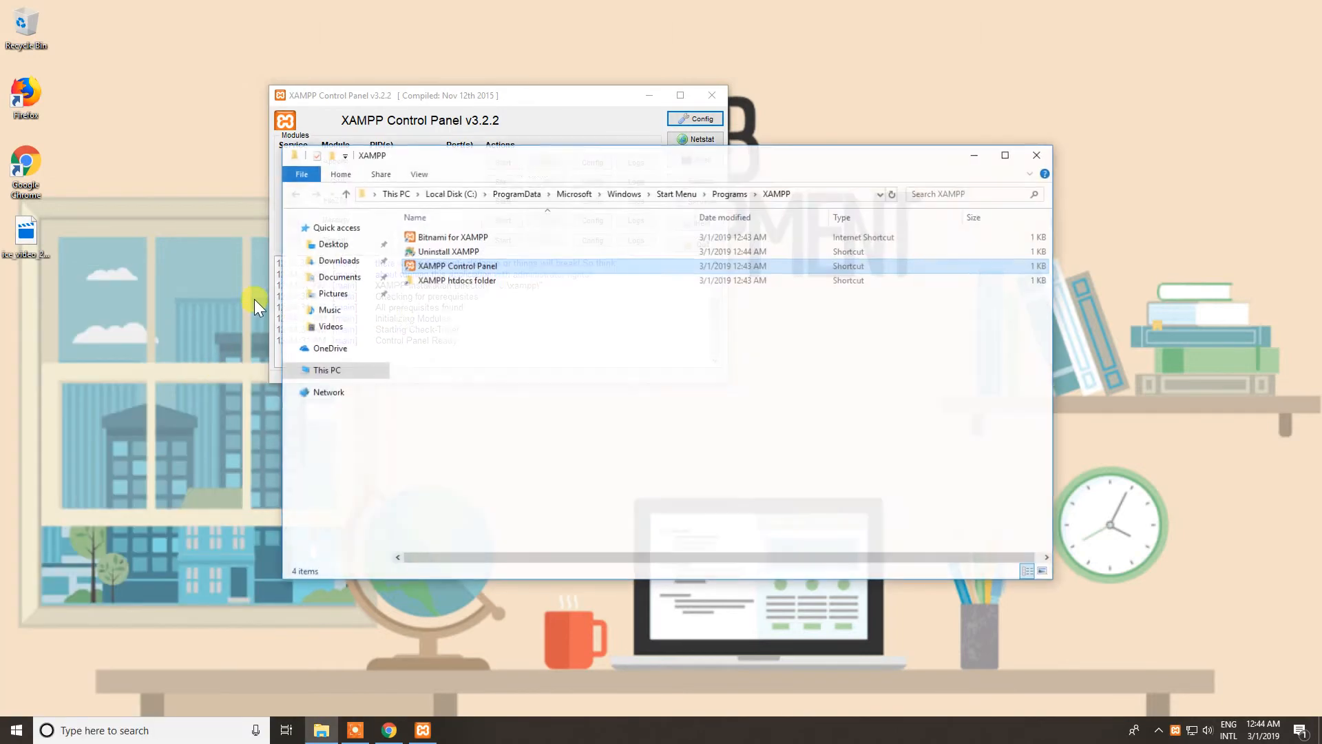
# Step: Copy the XAMPP Control Panel shortcut to the desktop, place it below the other icons and close the folder window
pyautogui.rightClick(457, 268)
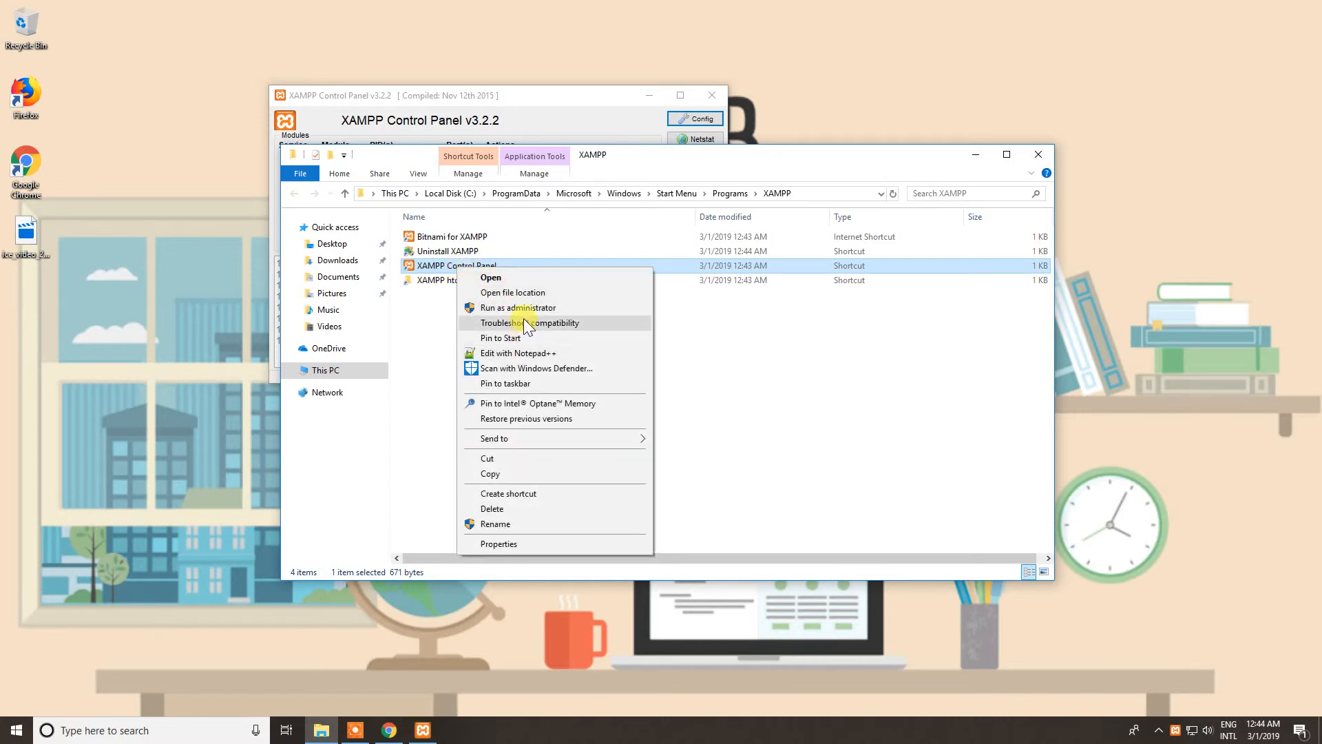
pyautogui.click(513, 474)
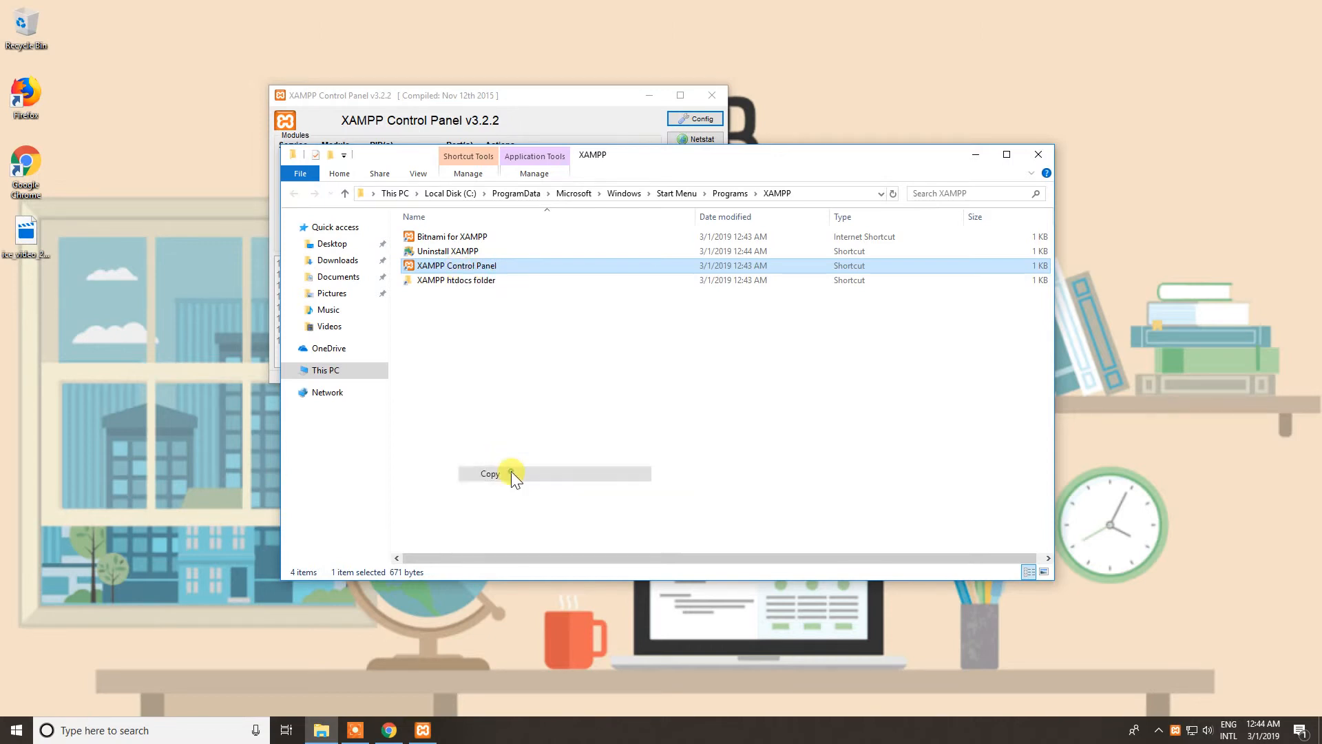
pyautogui.rightClick(119, 321)
pyautogui.click(195, 379)
pyautogui.moveTo(122, 315); pyautogui.dragTo(40, 307)
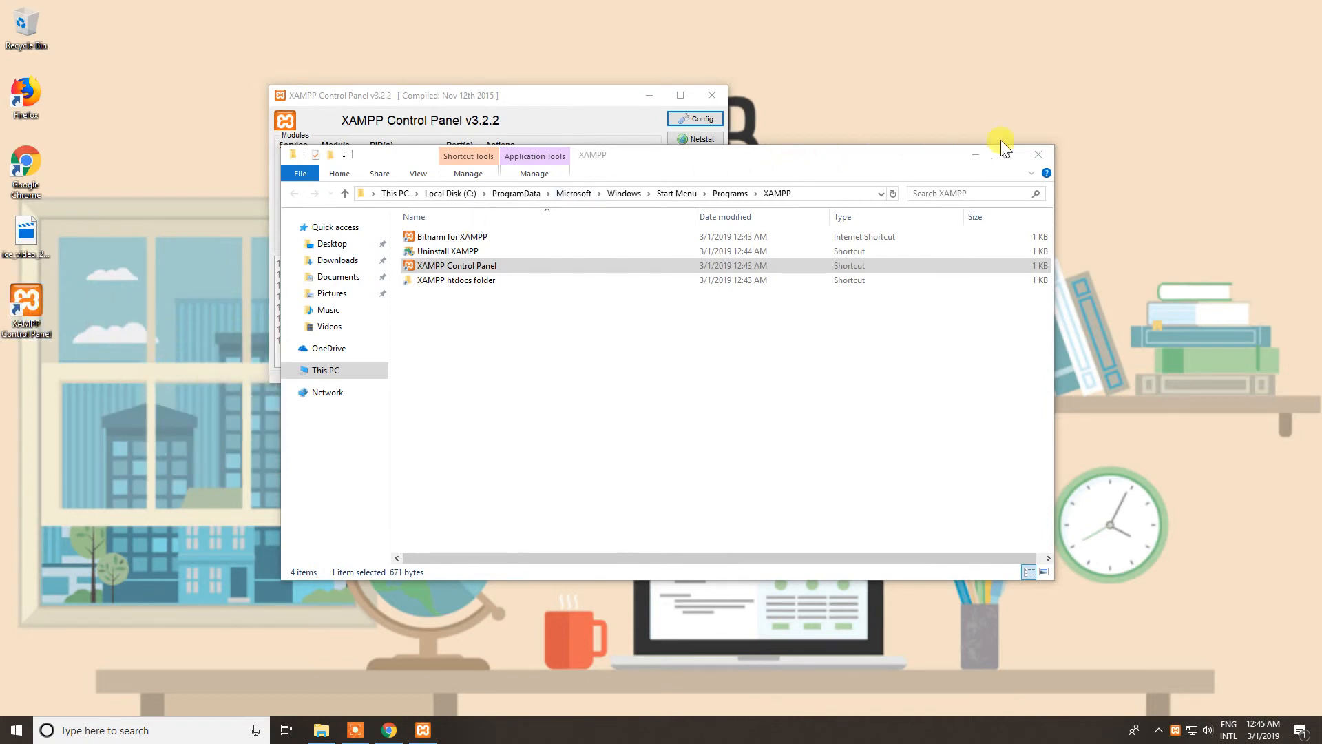
pyautogui.click(1038, 154)
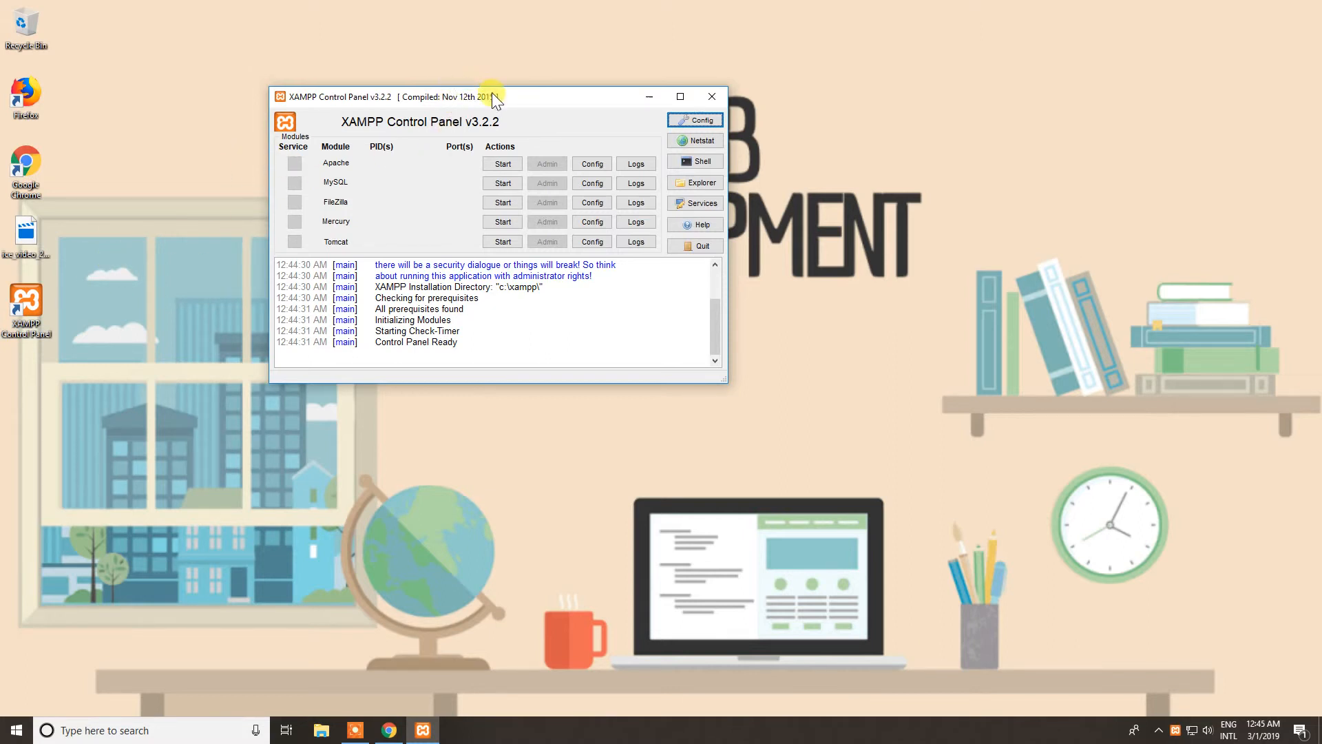
# Step: Start the Apache and MySQL modules in the XAMPP Control Panel
pyautogui.moveTo(491, 94); pyautogui.dragTo(686, 129)
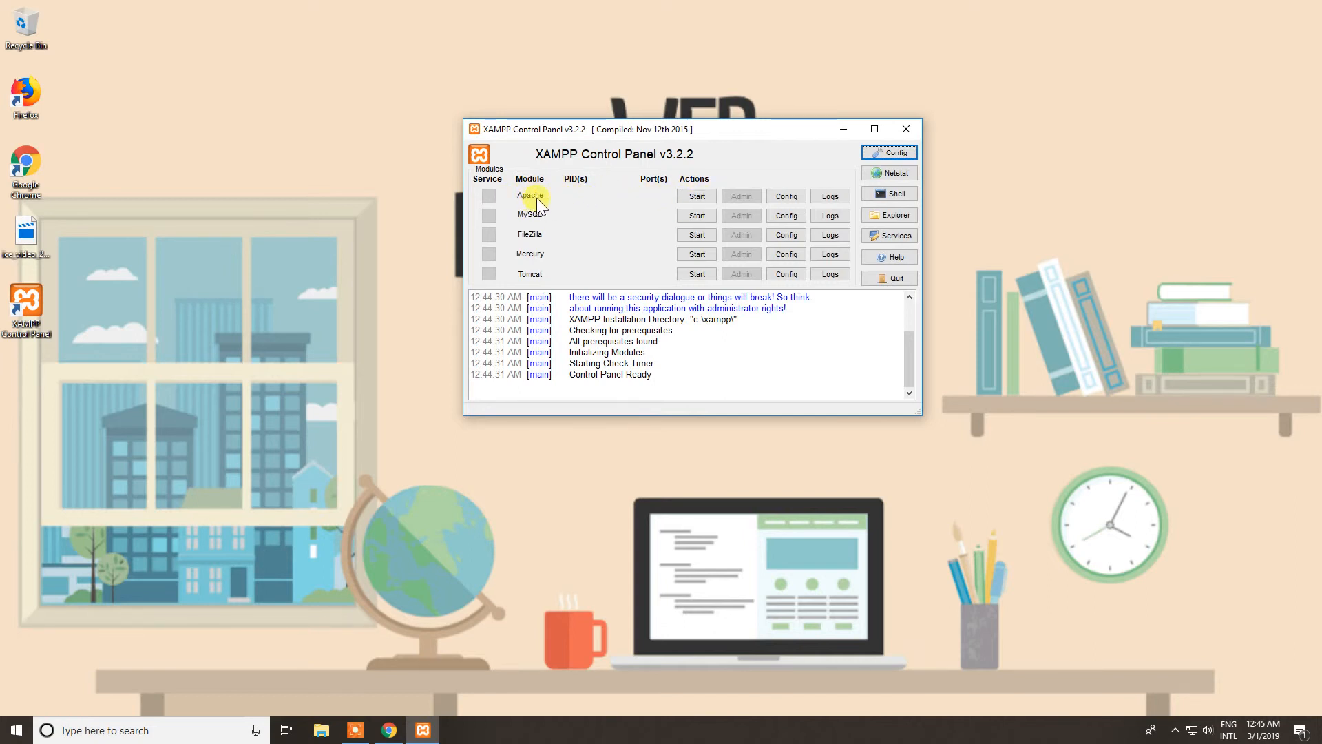
pyautogui.click(694, 196)
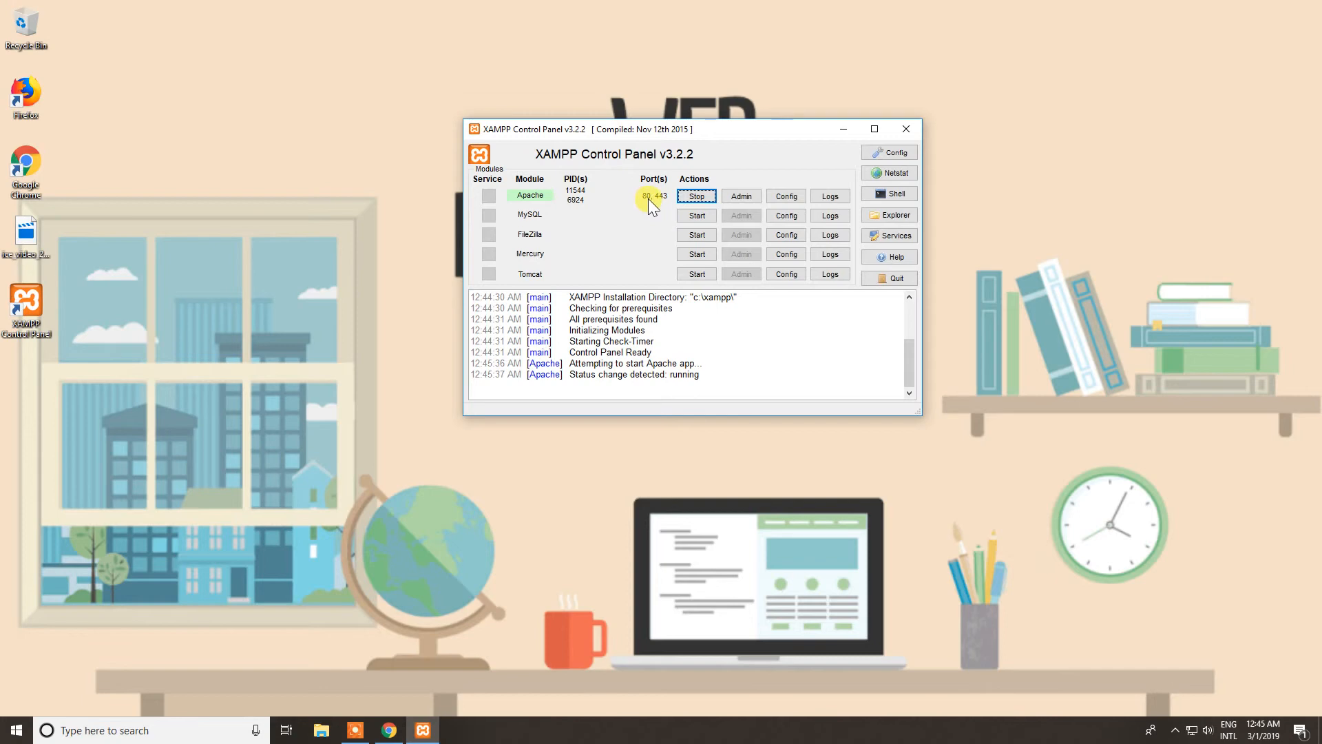
pyautogui.click(697, 216)
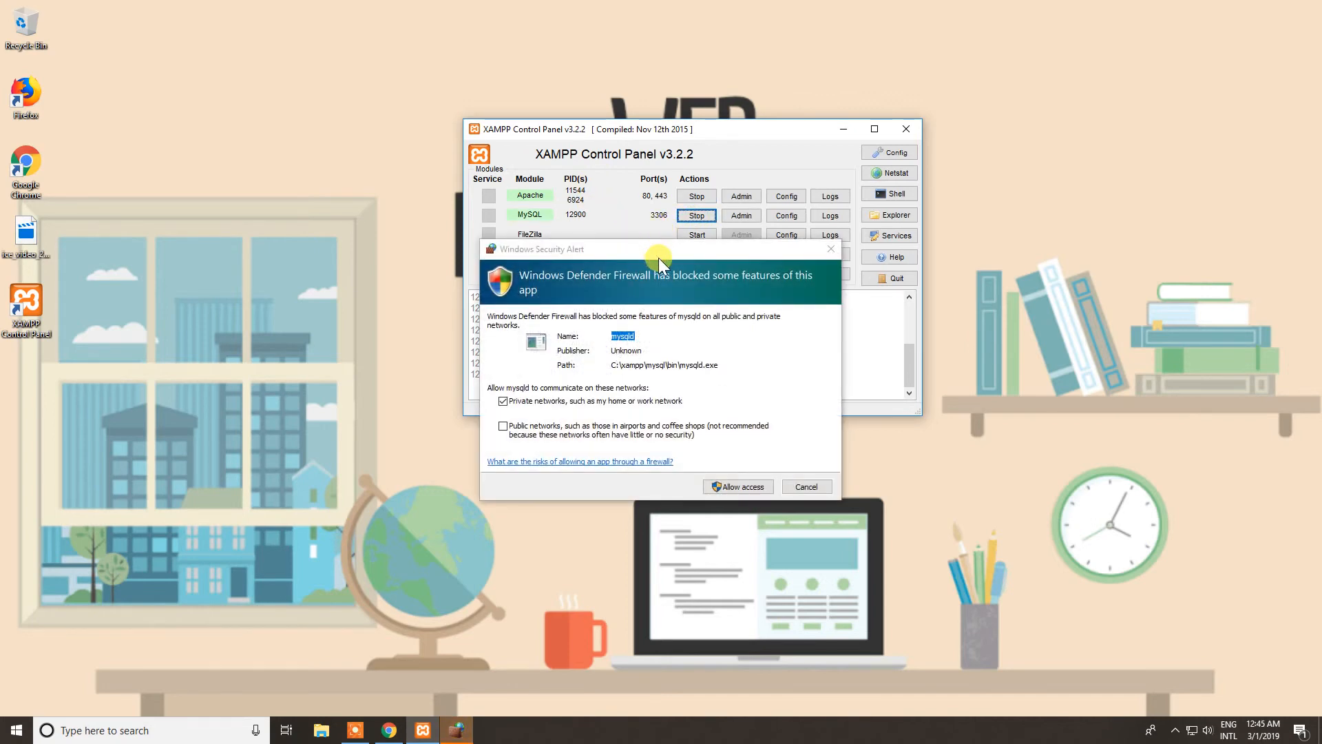
# Step: Move the firewall alert aside from the module list and allow mysqld to communicate on private networks
pyautogui.moveTo(659, 254); pyautogui.dragTo(814, 255)
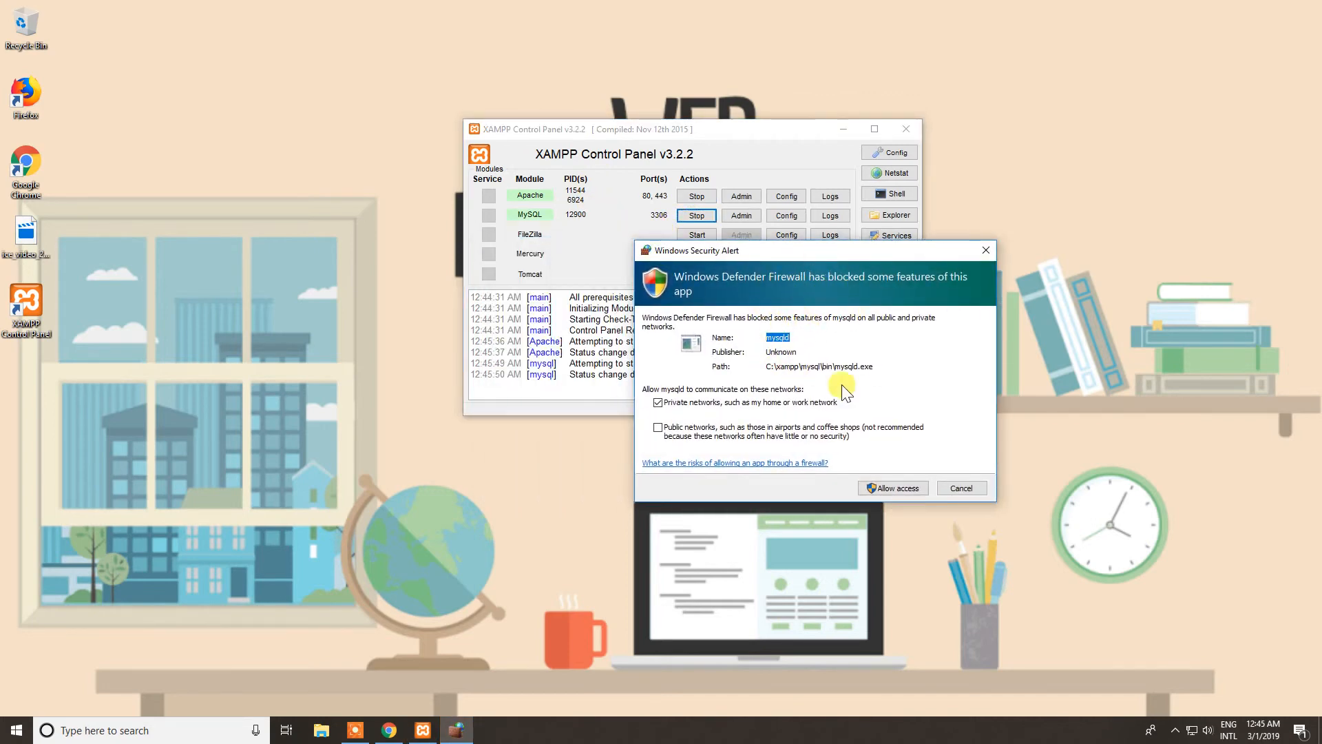
pyautogui.click(893, 488)
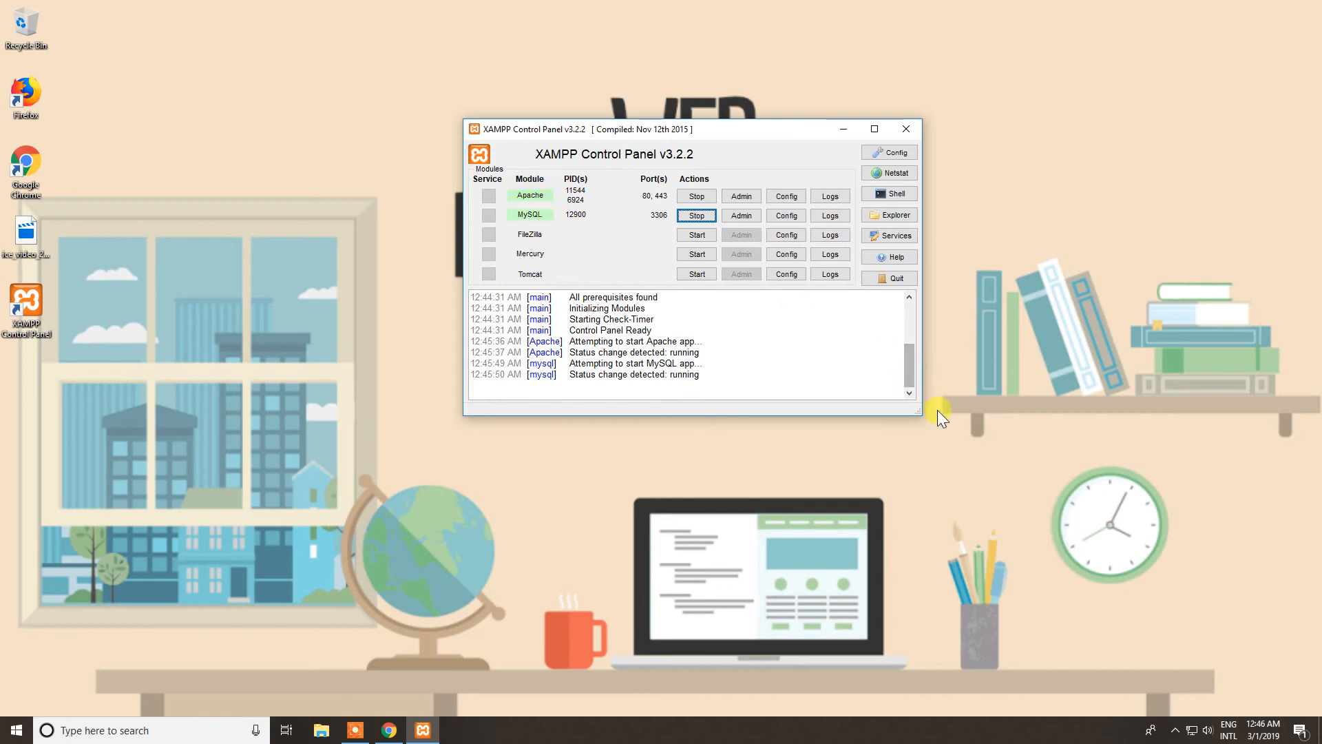
# Step: Examine the MySQL and Apache startup entries in the XAMPP Control Panel log
pyautogui.click(574, 379)
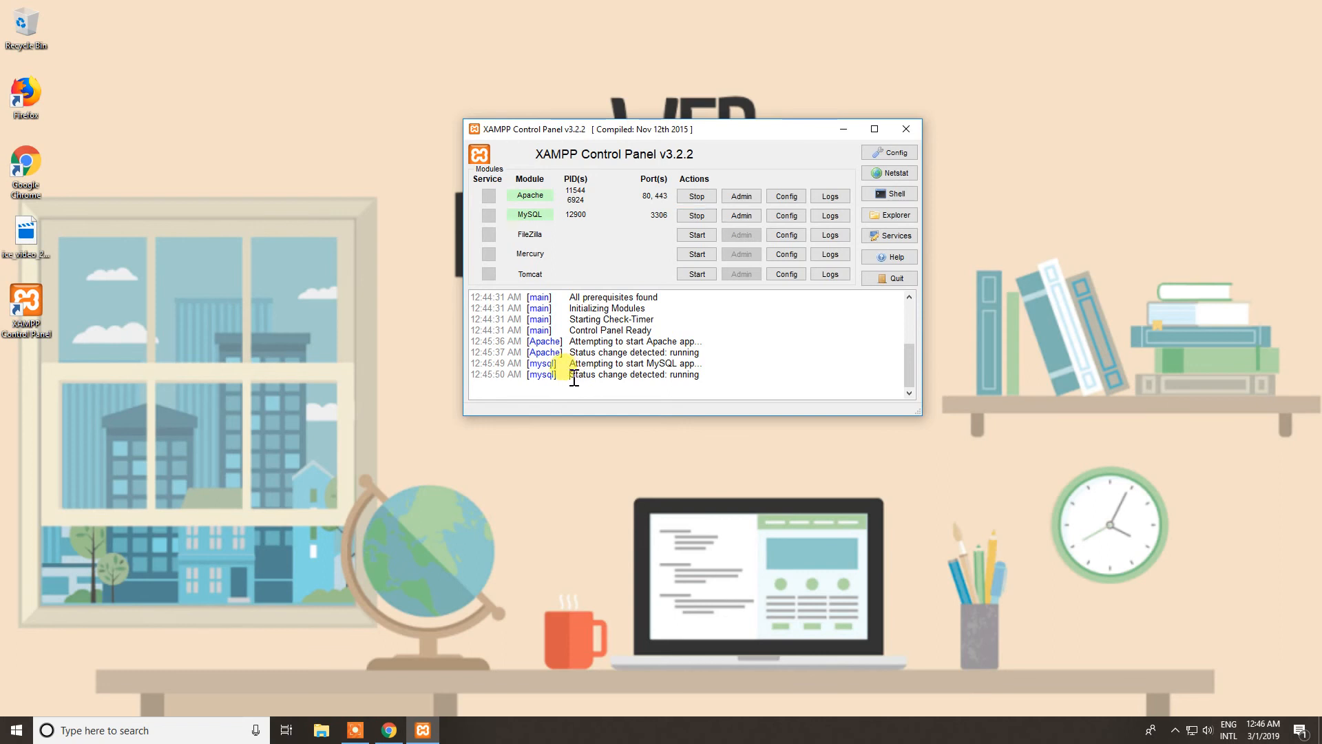
pyautogui.moveTo(574, 379); pyautogui.dragTo(711, 360)
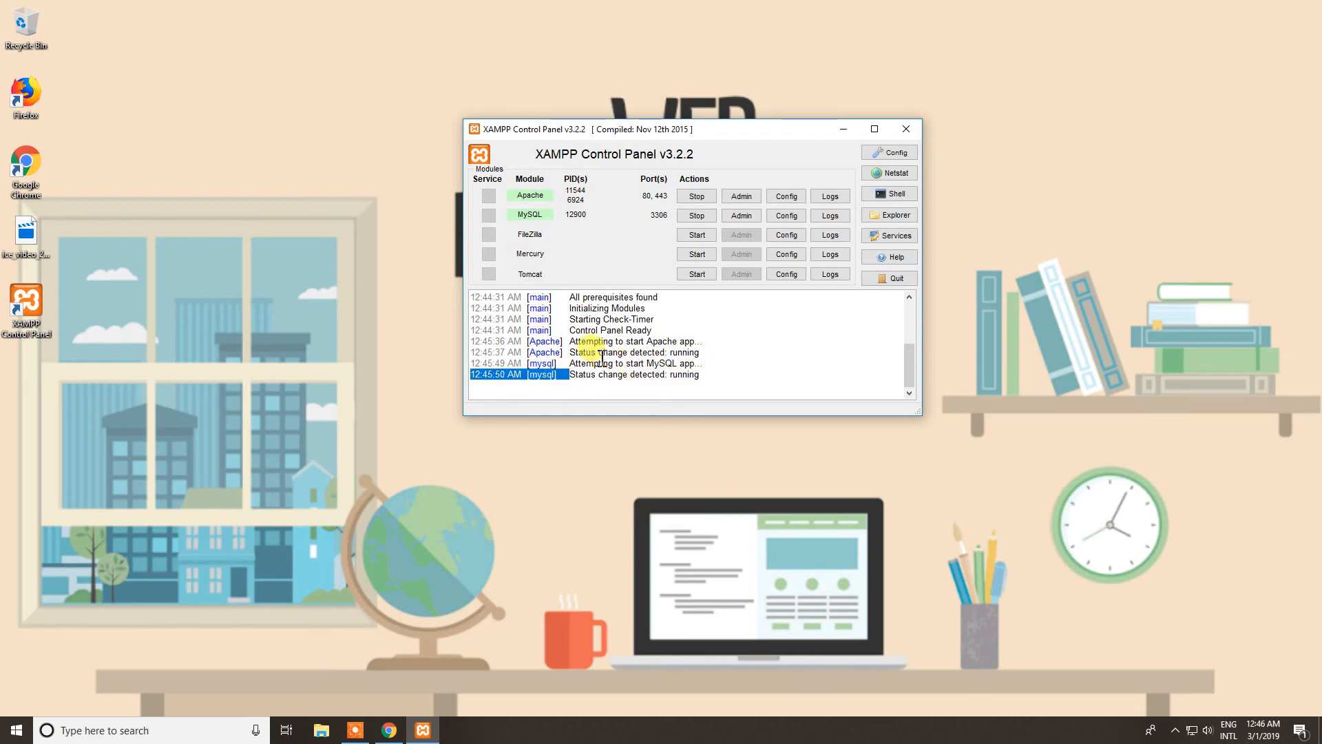
pyautogui.click(602, 358)
pyautogui.moveTo(572, 342); pyautogui.dragTo(703, 352)
pyautogui.click(706, 356)
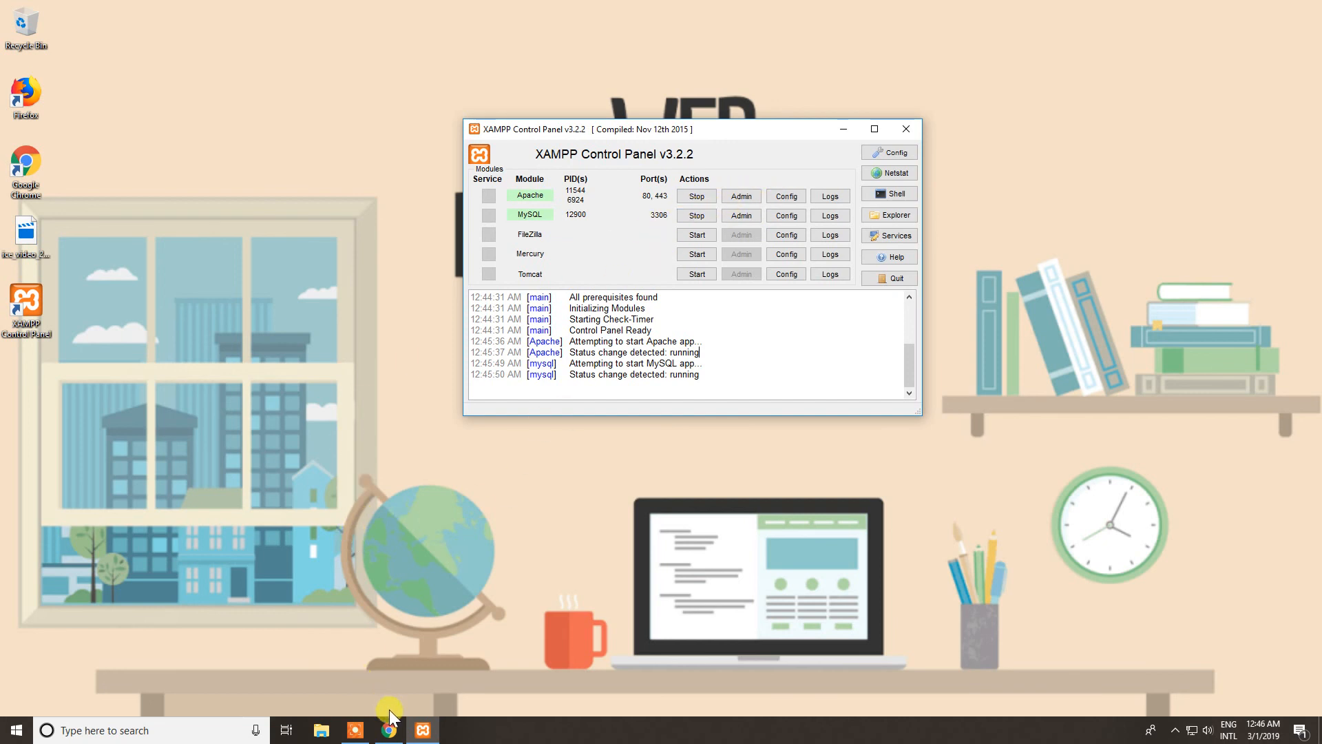
pyautogui.click(355, 729)
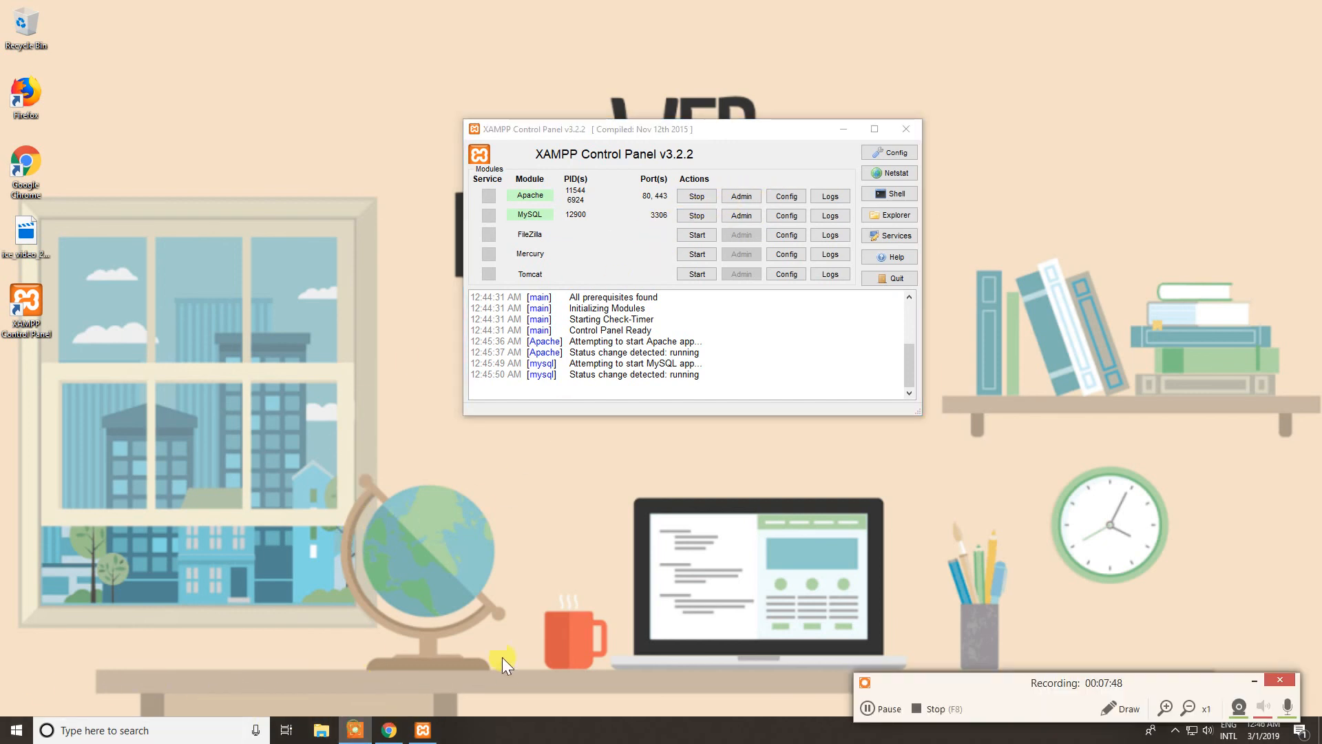